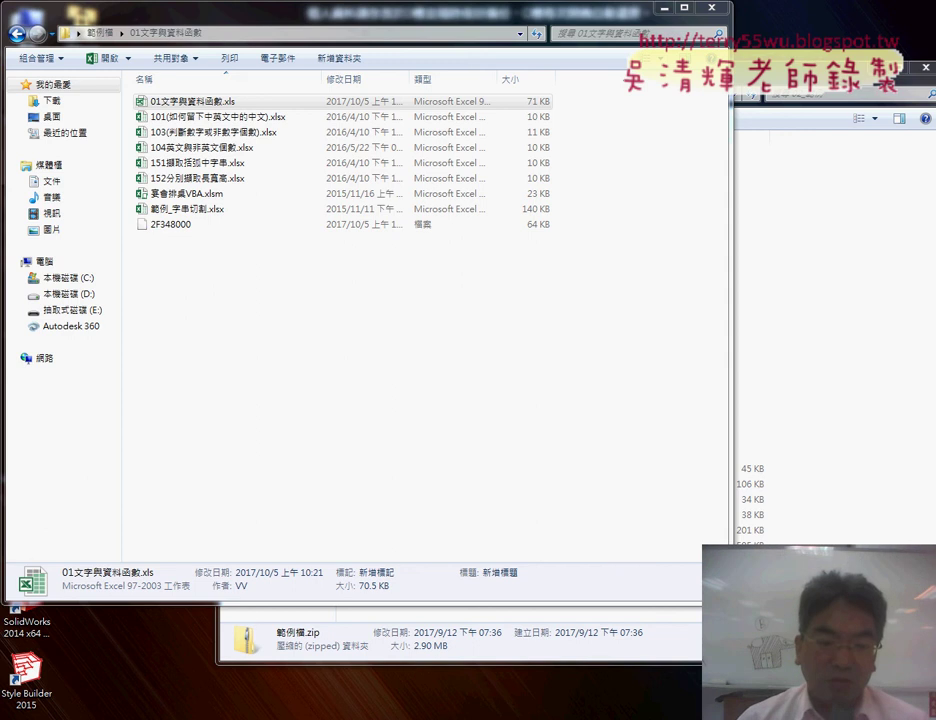
Bring Chrome forward on the Google Drive folder 01_文字與資料函數
{"action": "left_click", "coordinate": [132, 676]}
{"action": "left_click", "coordinate": [60, 10]}
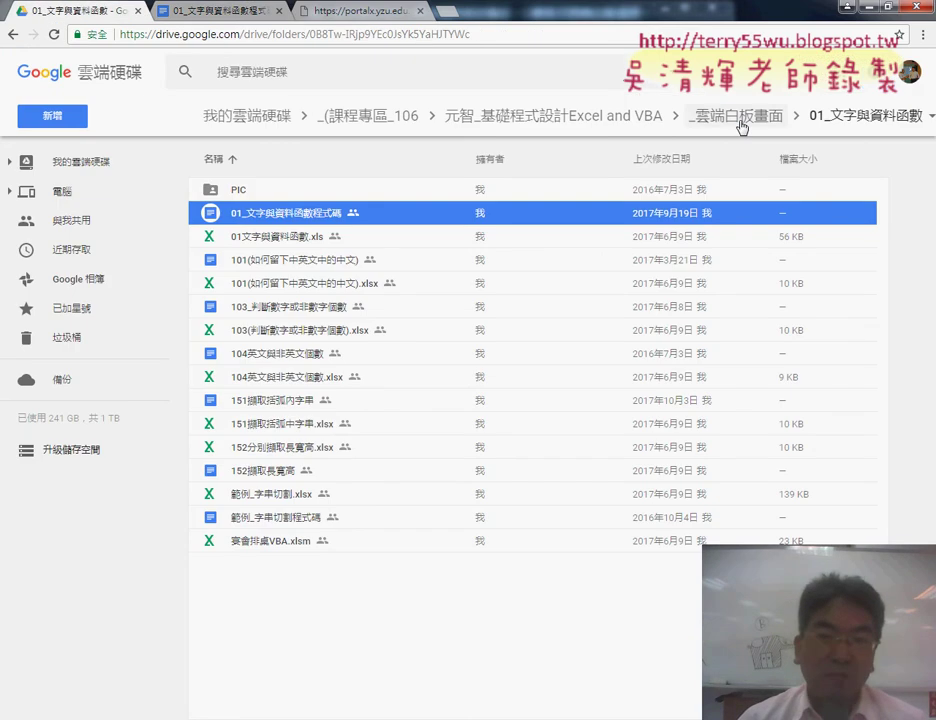
Open the 完整影音 playlist link from the VBA03 post under the portal's 最新消息
{"action": "left_click", "coordinate": [320, 12]}
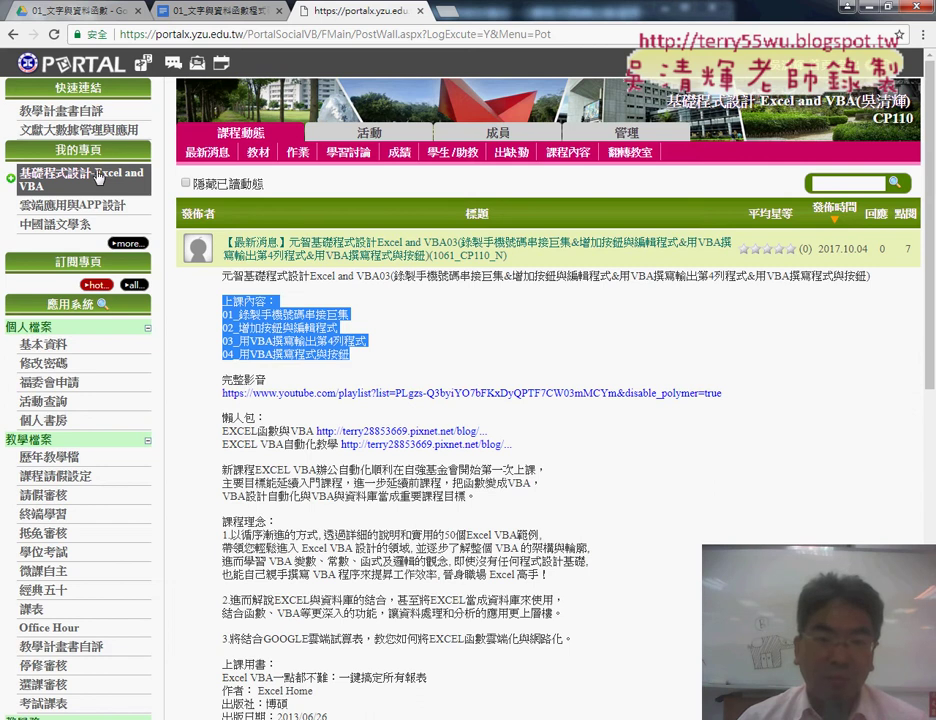
{"action": "left_click", "coordinate": [207, 152]}
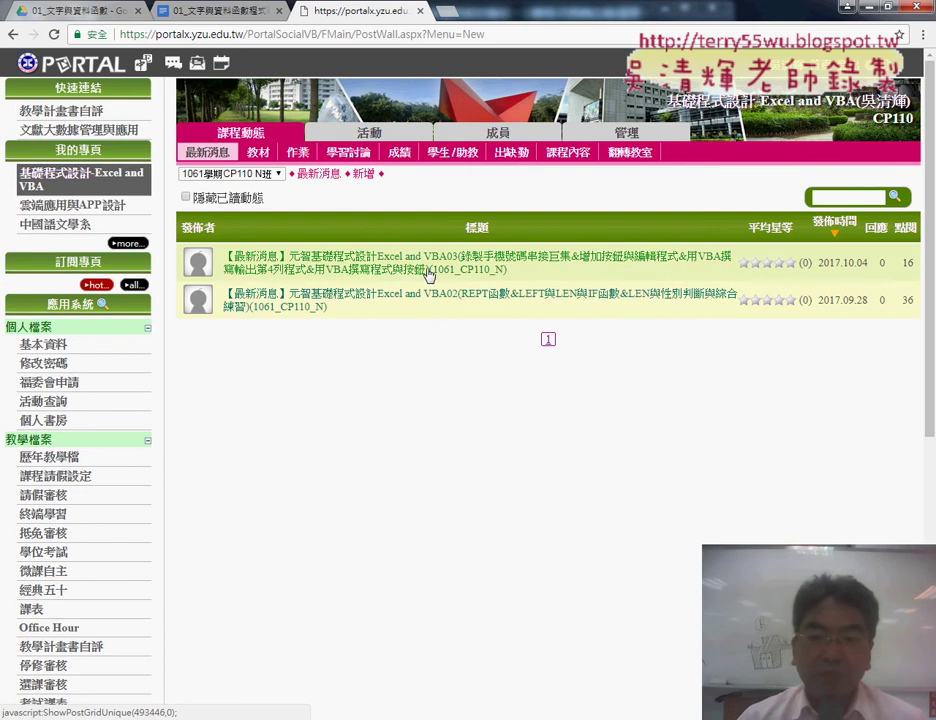
{"action": "left_click", "coordinate": [429, 269]}
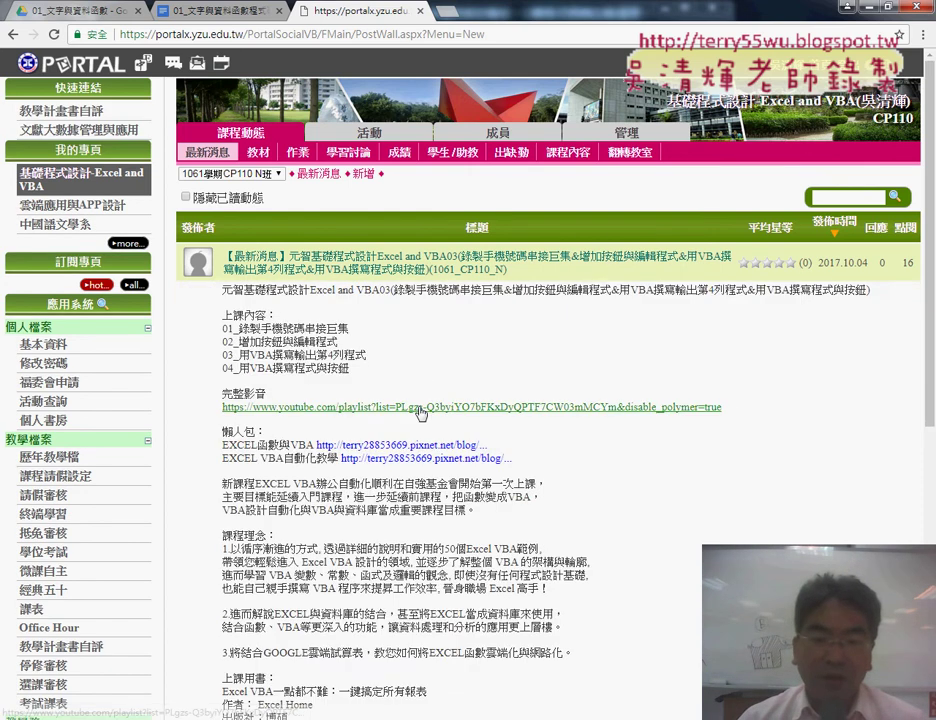
{"action": "mouse_move", "coordinate": [220, 392]}
{"action": "left_mouse_down"}
{"action": "mouse_move", "coordinate": [704, 433]}
{"action": "mouse_move", "coordinate": [730, 416]}
{"action": "left_mouse_up"}
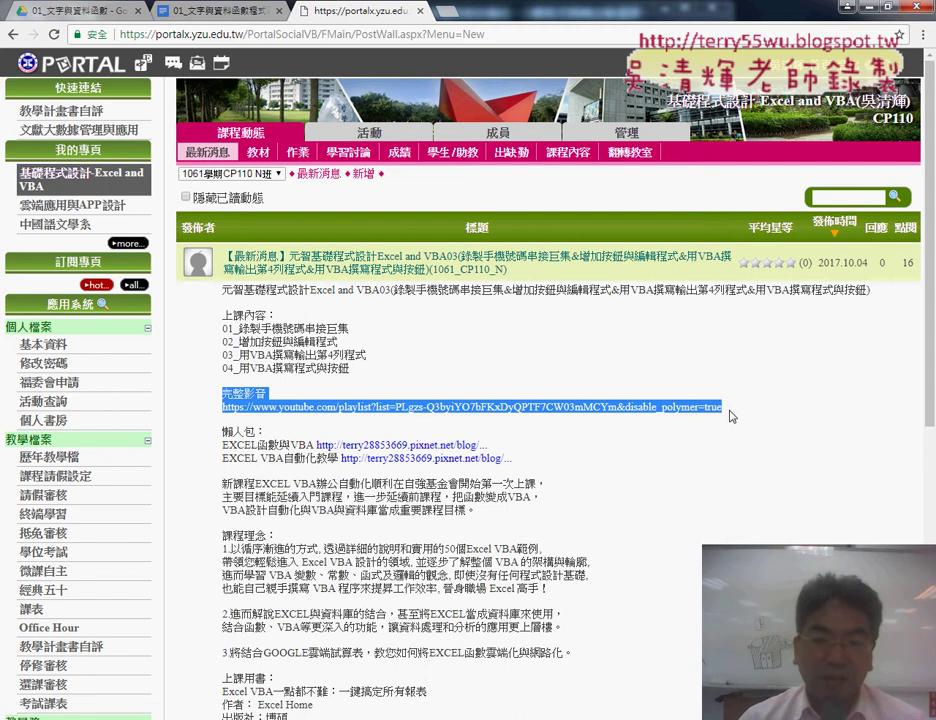
{"action": "left_click", "coordinate": [621, 407]}
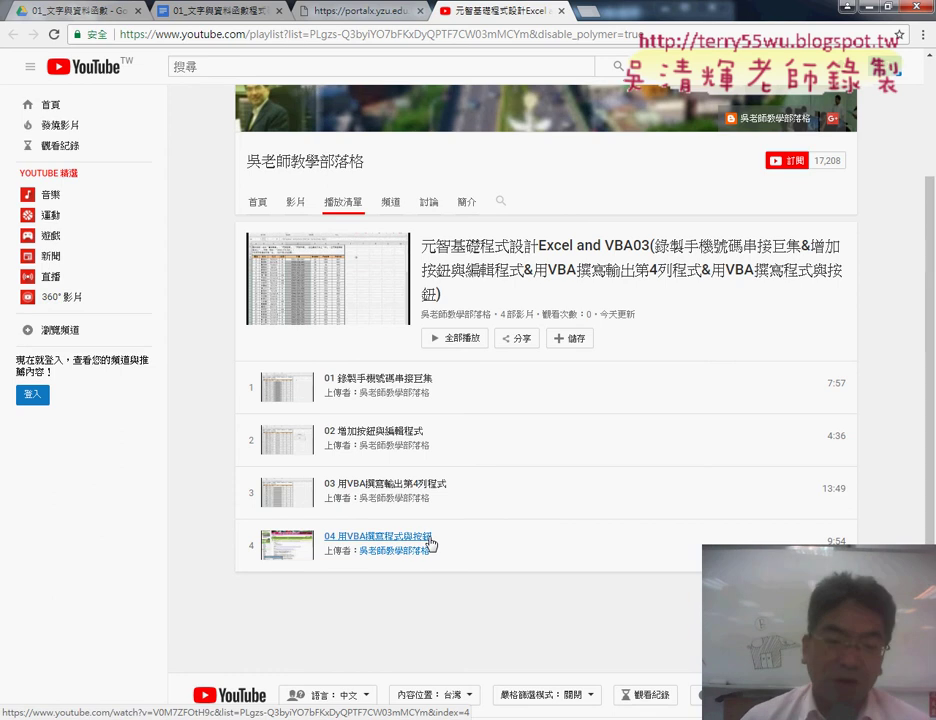
Play video 04 用VBA撰寫程式與按鈕, pause it, and switch to theater mode
{"action": "left_click", "coordinate": [404, 538]}
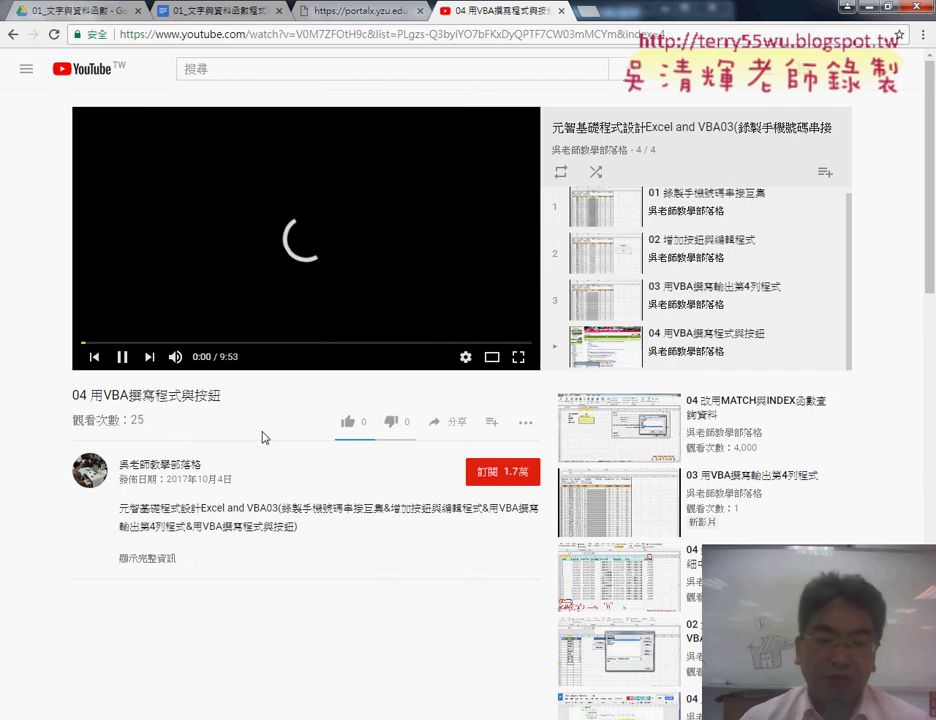
{"action": "left_click", "coordinate": [122, 358]}
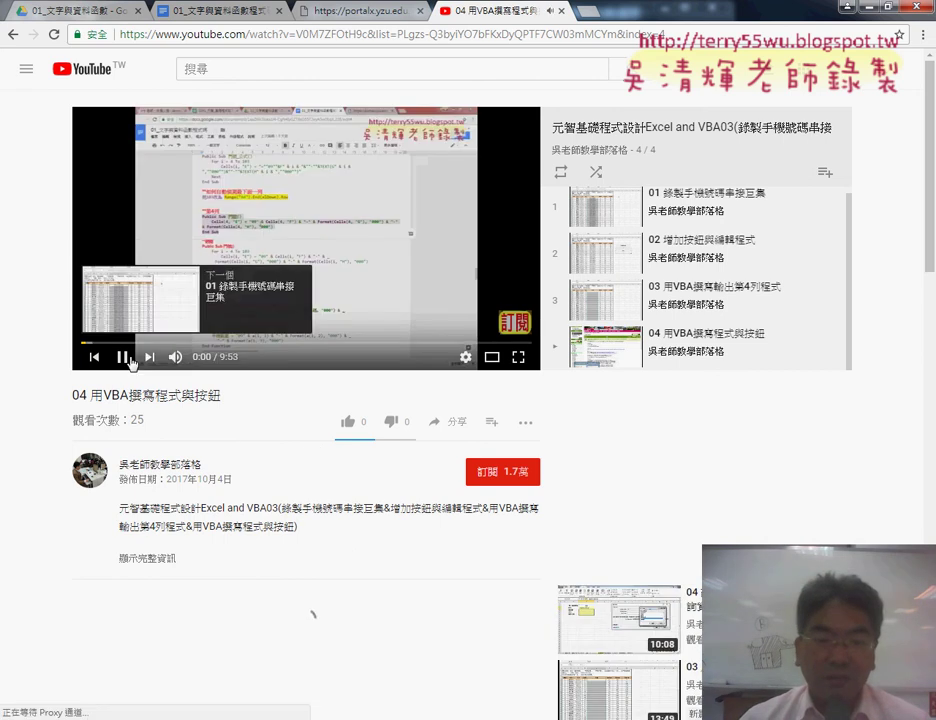
{"action": "left_click", "coordinate": [122, 357]}
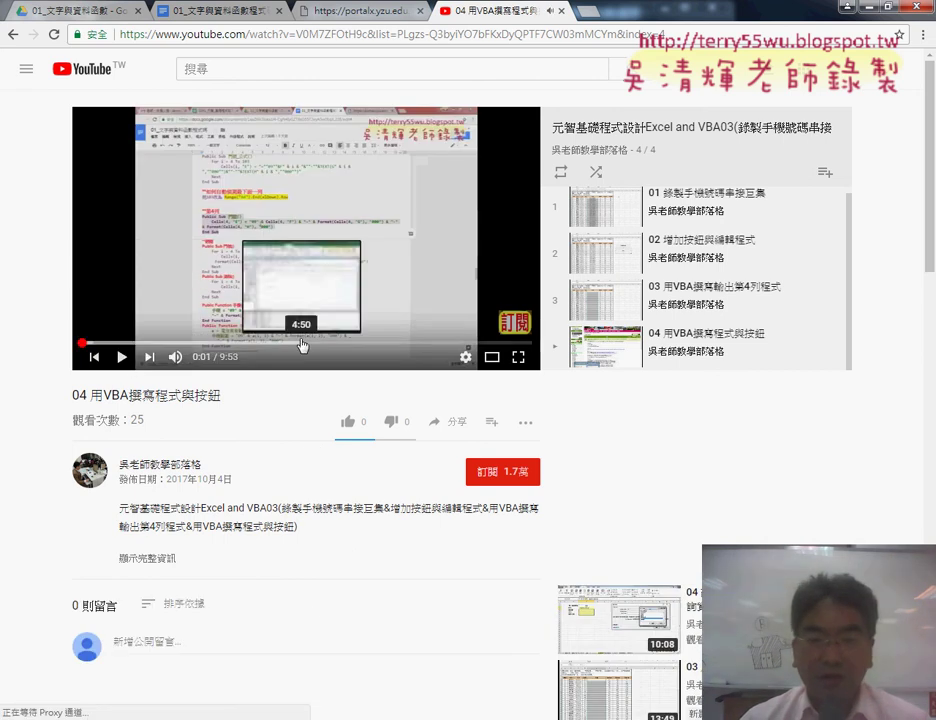
{"action": "left_click", "coordinate": [491, 357]}
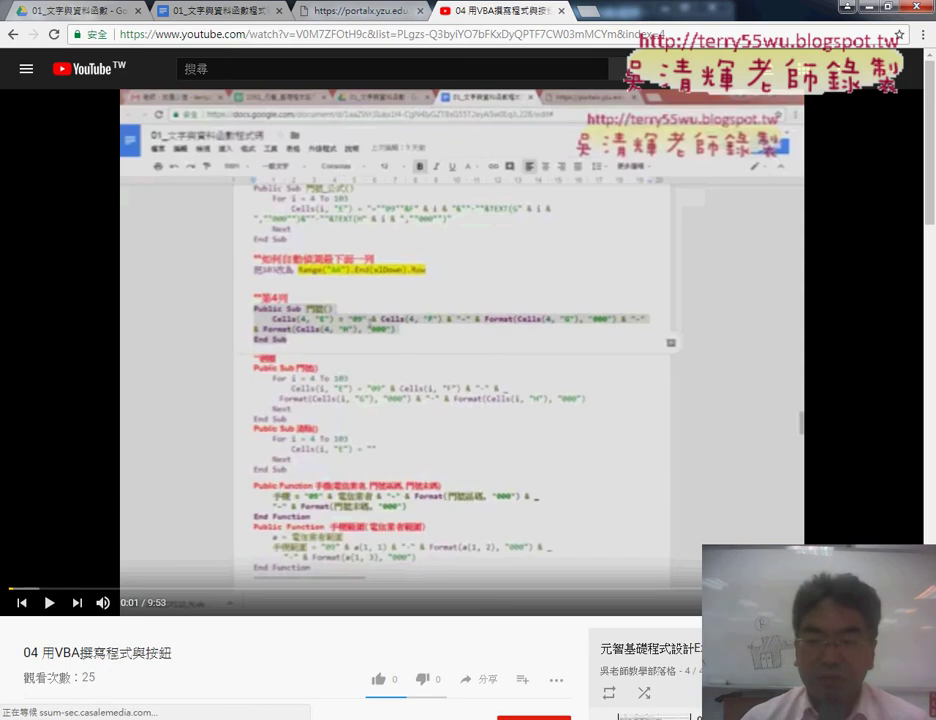
Check the quality settings and seek the paused video to 3:24
{"action": "left_click", "coordinate": [850, 603]}
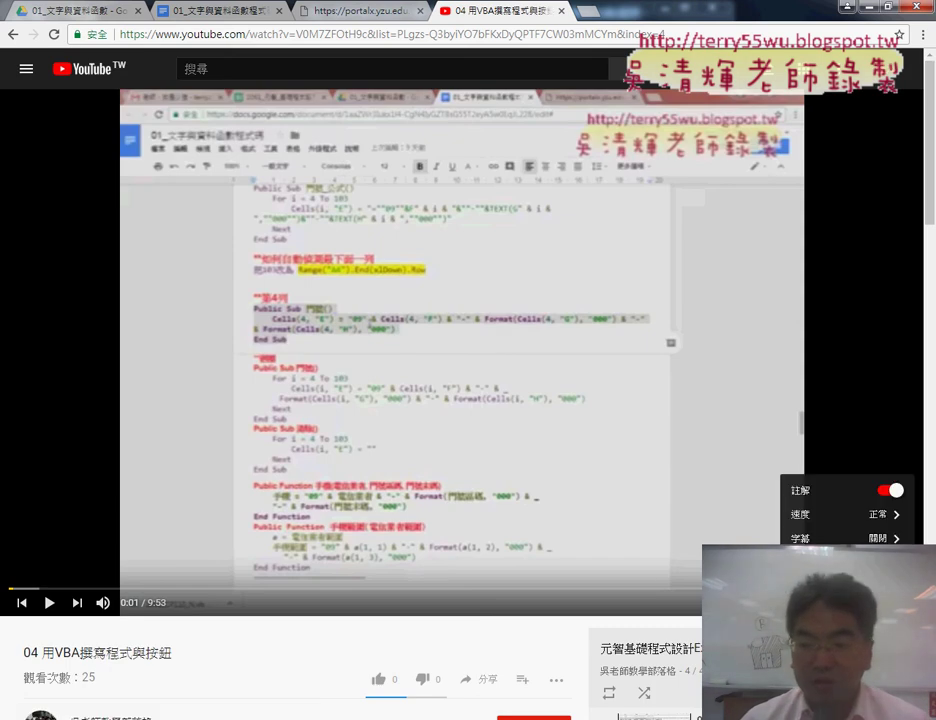
{"action": "left_click", "coordinate": [870, 540]}
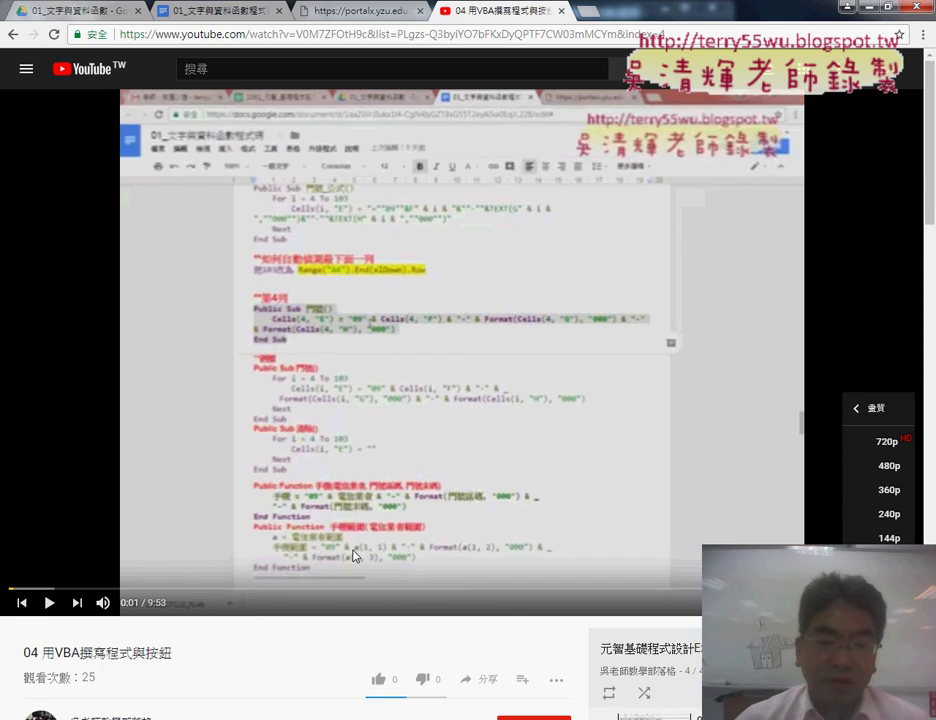
{"action": "left_click", "coordinate": [123, 588]}
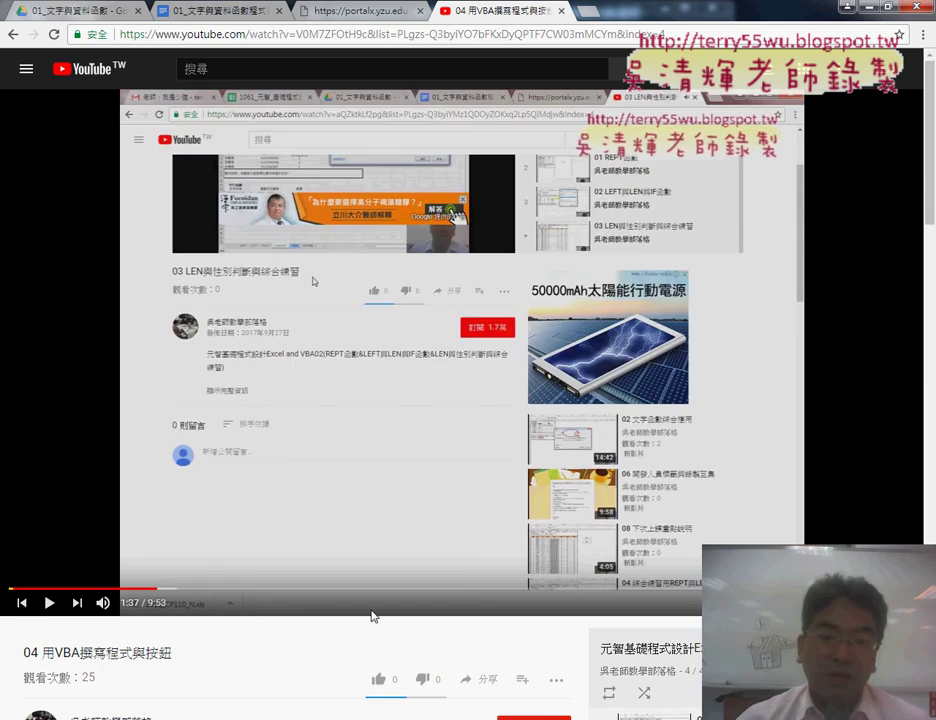
{"action": "left_click", "coordinate": [322, 589]}
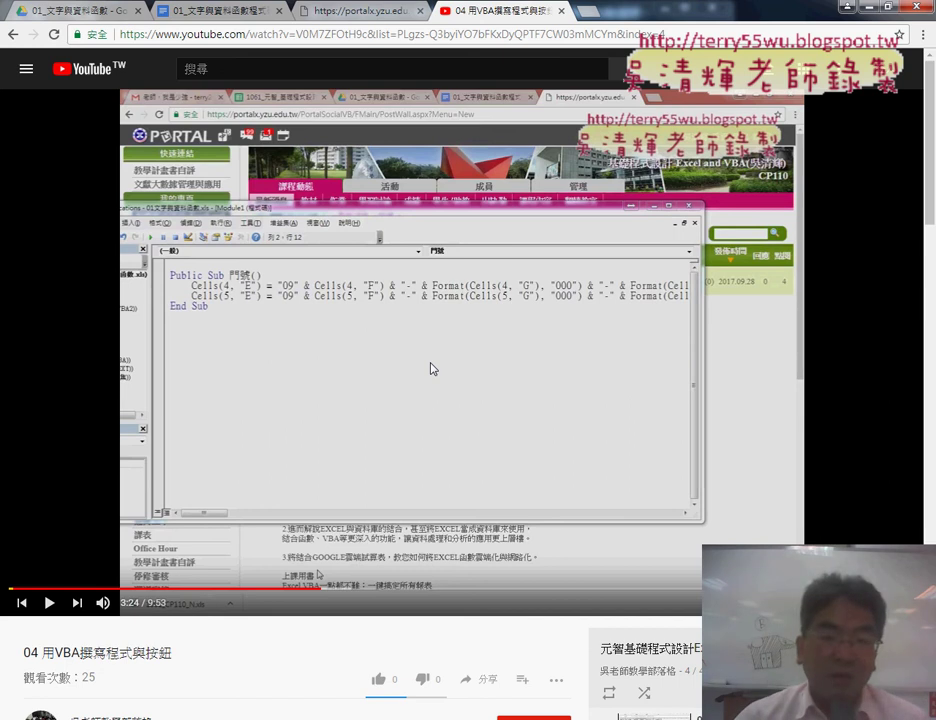
{"action": "scroll", "coordinate": [440, 383], "scroll_direction": "down", "scroll_amount": 1}
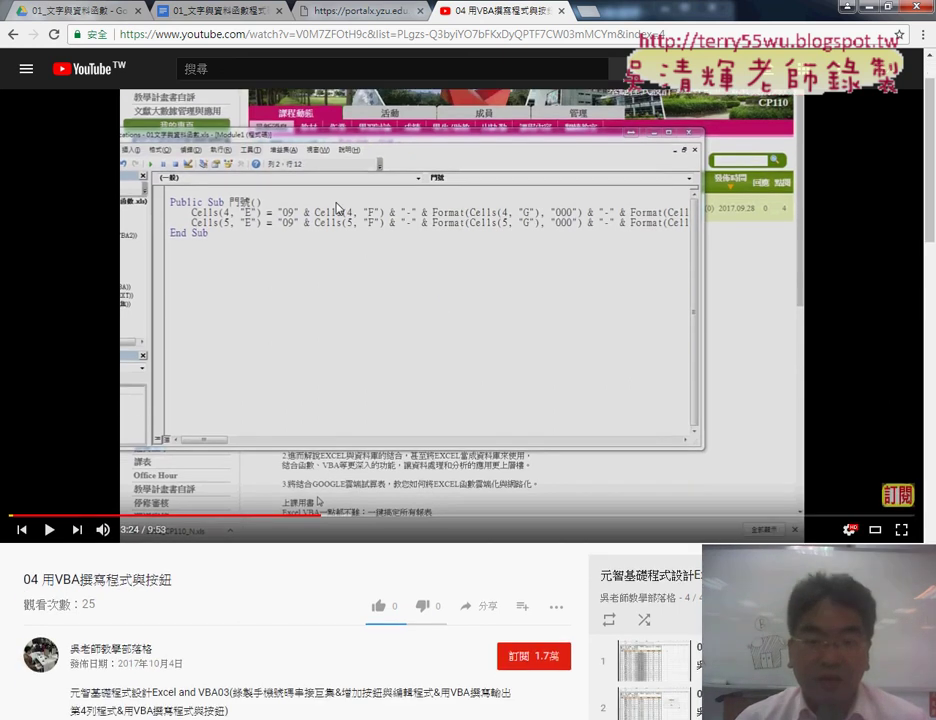
{"action": "scroll", "coordinate": [318, 393], "scroll_direction": "down", "scroll_amount": 1}
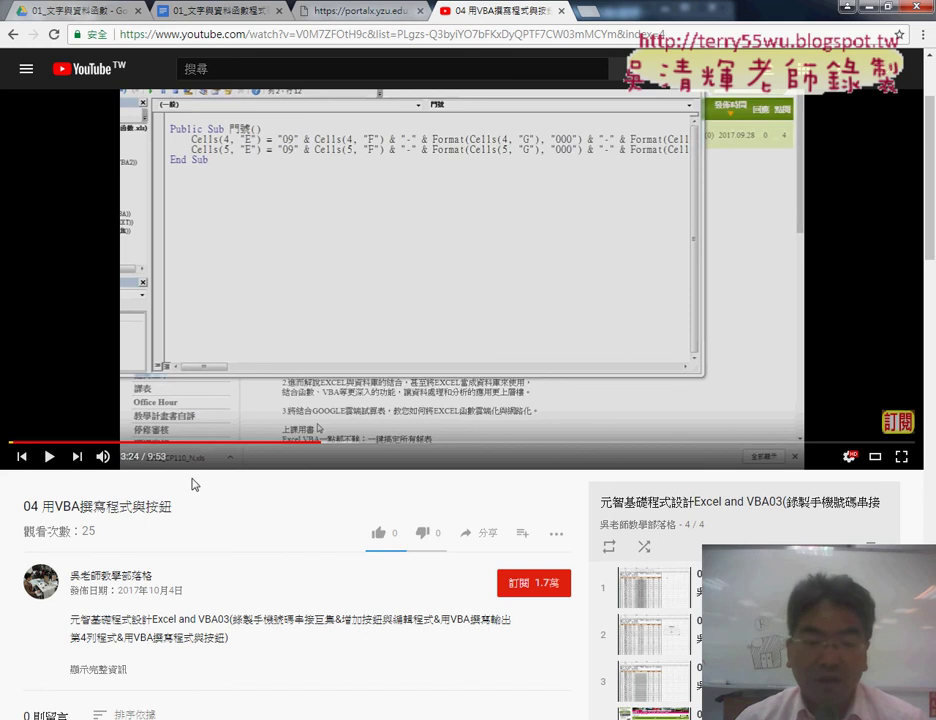
{"action": "scroll", "coordinate": [193, 484], "scroll_direction": "down", "scroll_amount": 3}
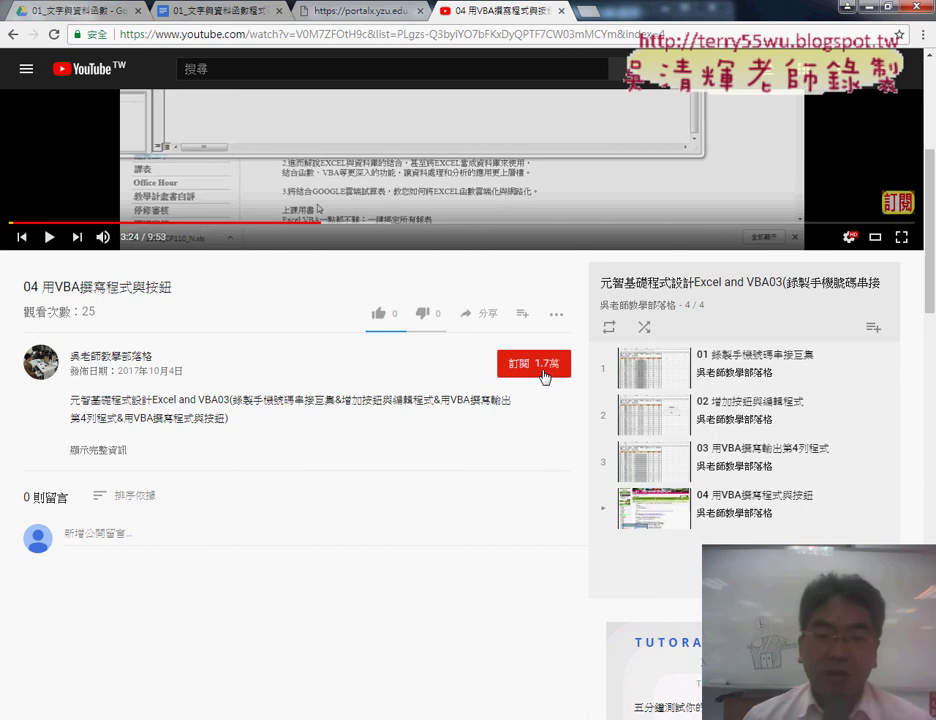
Expand the video description and open its EXCEL函數與VBA Pixnet link
{"action": "left_click", "coordinate": [117, 450]}
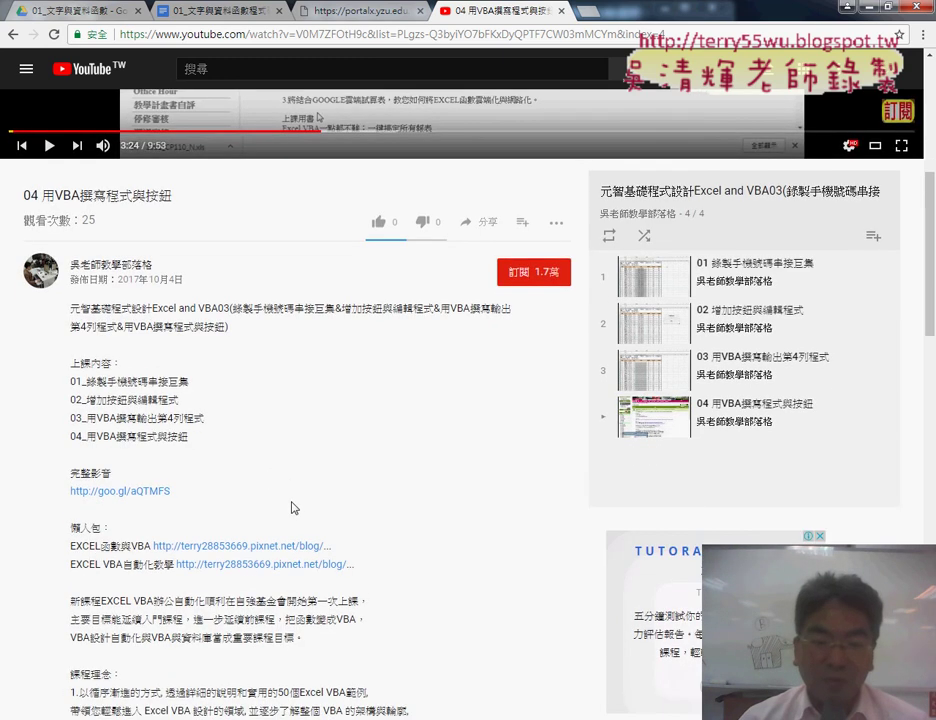
{"action": "scroll", "coordinate": [282, 484], "scroll_direction": "down", "scroll_amount": 3}
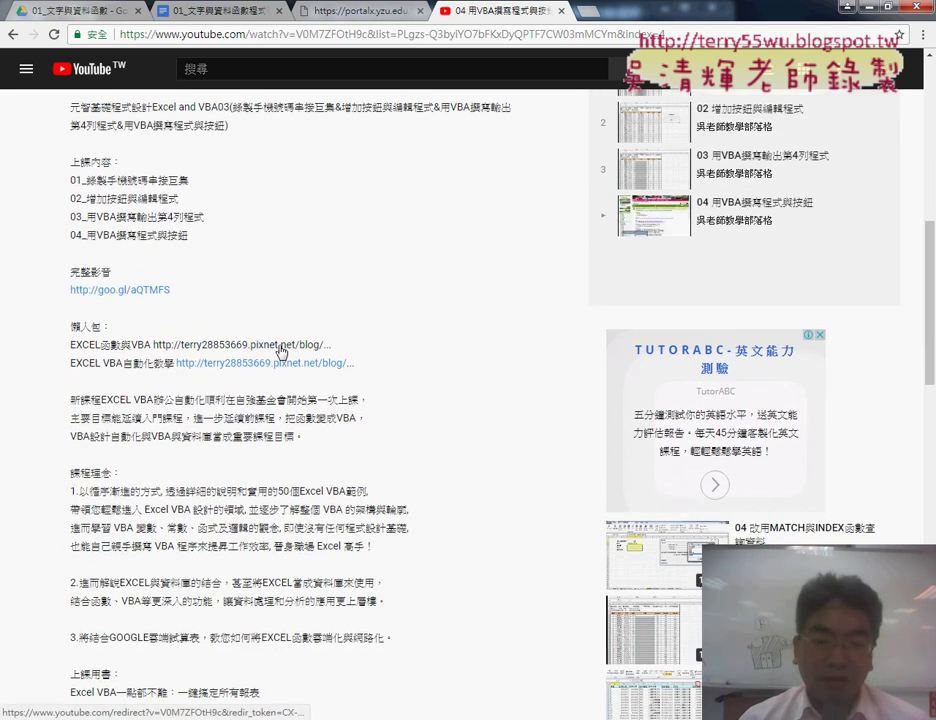
{"action": "left_click", "coordinate": [282, 350]}
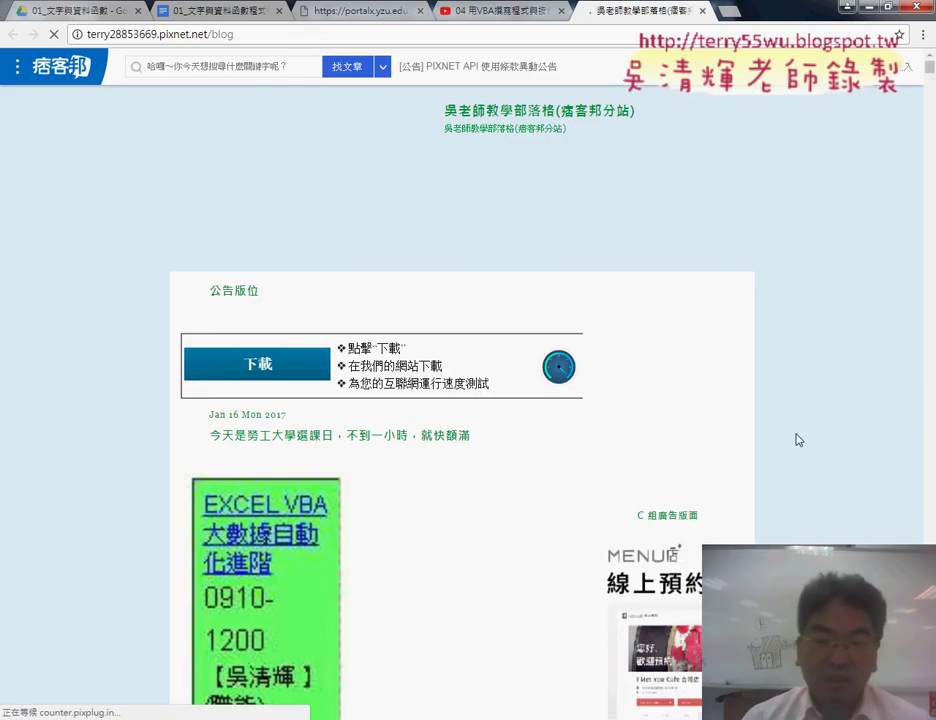
Scroll through the Pixnet blog's article list, then close the blog tab
{"action": "scroll", "coordinate": [799, 440], "scroll_direction": "down", "scroll_amount": 1}
{"action": "scroll", "coordinate": [799, 440], "scroll_direction": "down", "scroll_amount": 2}
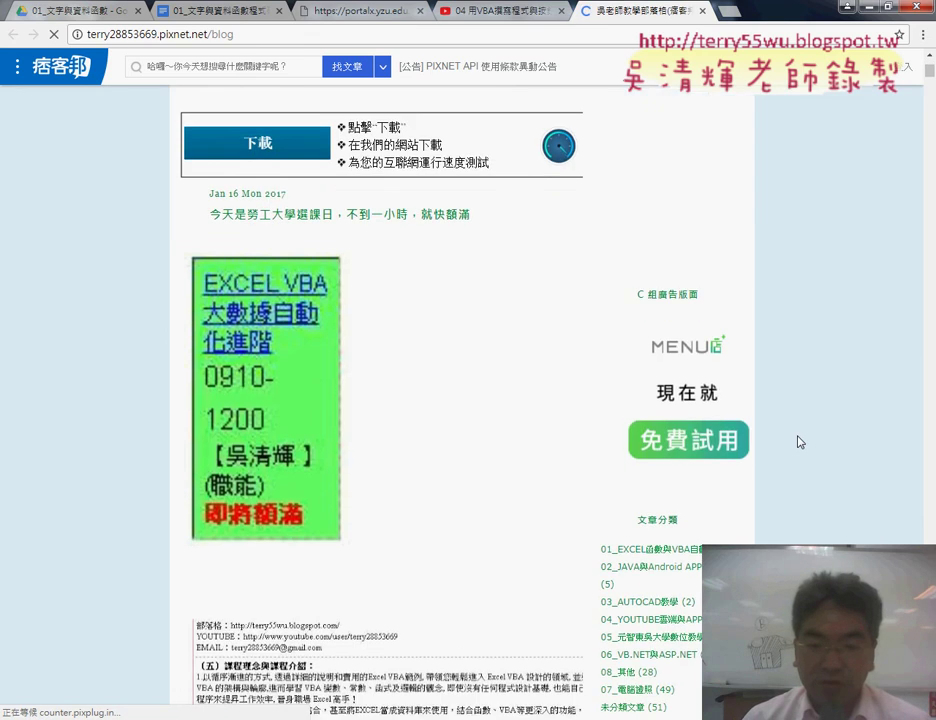
{"action": "scroll", "coordinate": [799, 440], "scroll_direction": "down", "scroll_amount": 5}
{"action": "scroll", "coordinate": [799, 440], "scroll_direction": "down", "scroll_amount": 3}
{"action": "scroll", "coordinate": [799, 440], "scroll_direction": "down", "scroll_amount": 5}
{"action": "scroll", "coordinate": [799, 440], "scroll_direction": "down", "scroll_amount": 5}
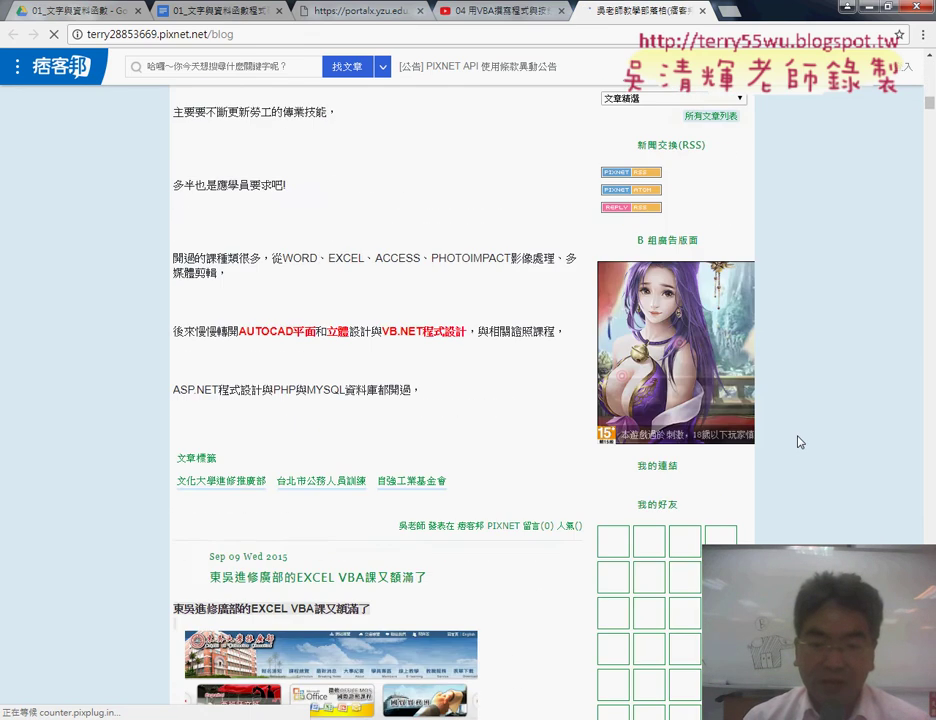
{"action": "scroll", "coordinate": [799, 440], "scroll_direction": "down", "scroll_amount": 5}
{"action": "scroll", "coordinate": [799, 440], "scroll_direction": "down", "scroll_amount": 2}
{"action": "scroll", "coordinate": [799, 440], "scroll_direction": "down", "scroll_amount": 5}
{"action": "scroll", "coordinate": [799, 440], "scroll_direction": "up", "scroll_amount": 4}
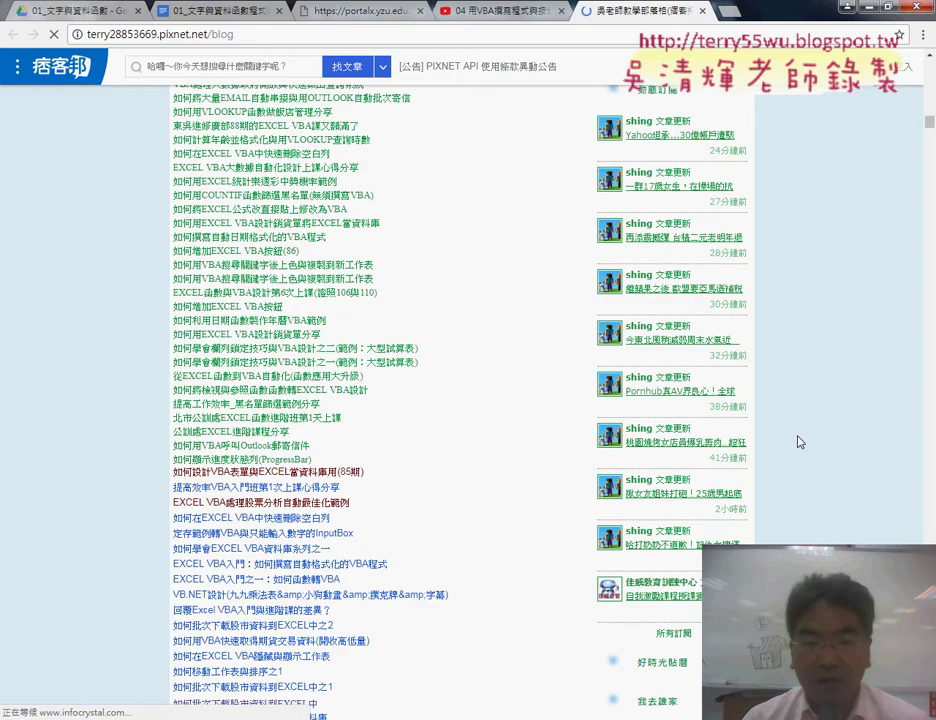
{"action": "scroll", "coordinate": [799, 440], "scroll_direction": "up", "scroll_amount": 1}
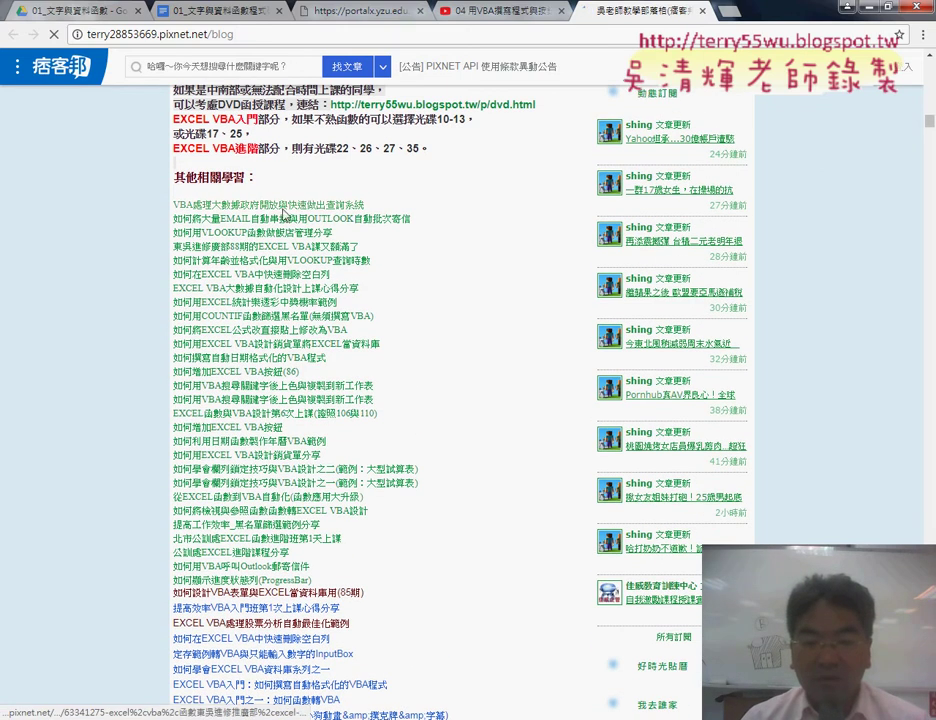
{"action": "scroll", "coordinate": [377, 483], "scroll_direction": "down", "scroll_amount": 1}
{"action": "scroll", "coordinate": [377, 483], "scroll_direction": "down", "scroll_amount": 1}
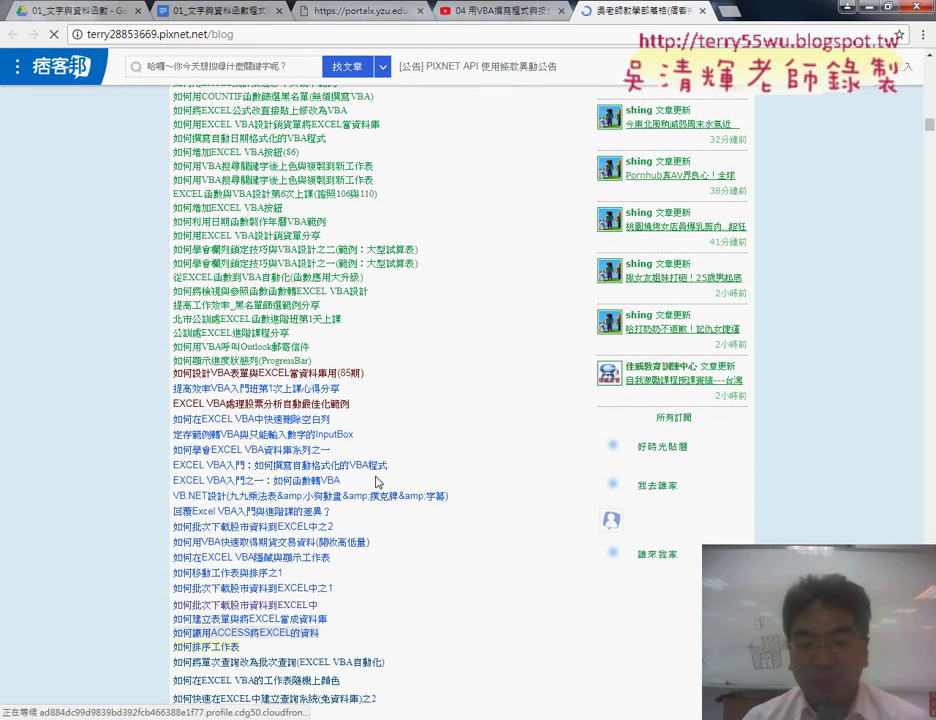
{"action": "scroll", "coordinate": [415, 483], "scroll_direction": "down", "scroll_amount": 1}
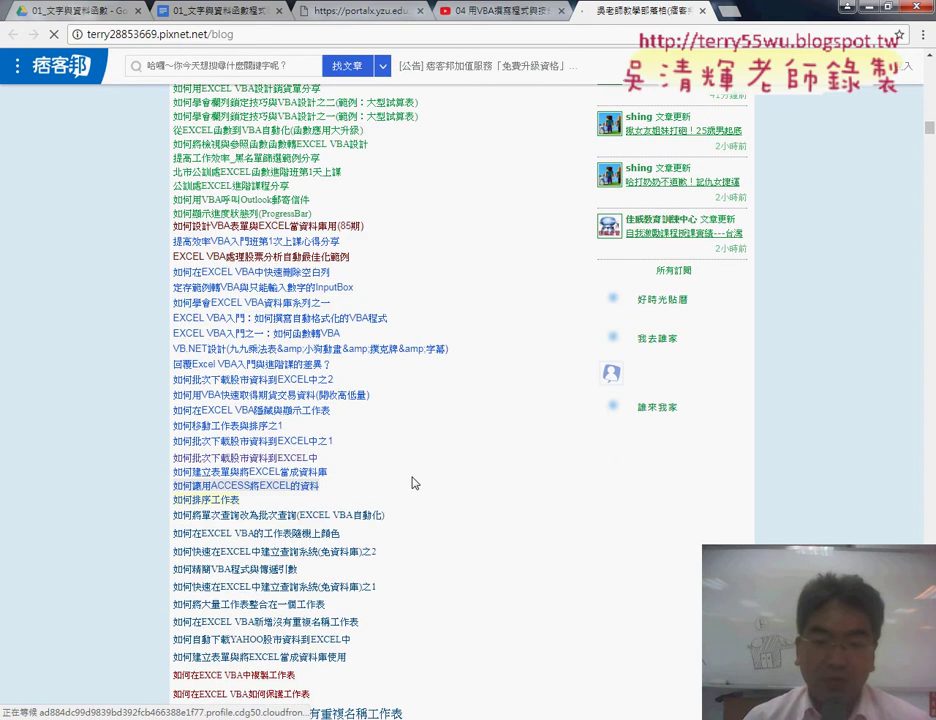
{"action": "scroll", "coordinate": [415, 483], "scroll_direction": "down", "scroll_amount": 1}
{"action": "scroll", "coordinate": [415, 483], "scroll_direction": "down", "scroll_amount": 1}
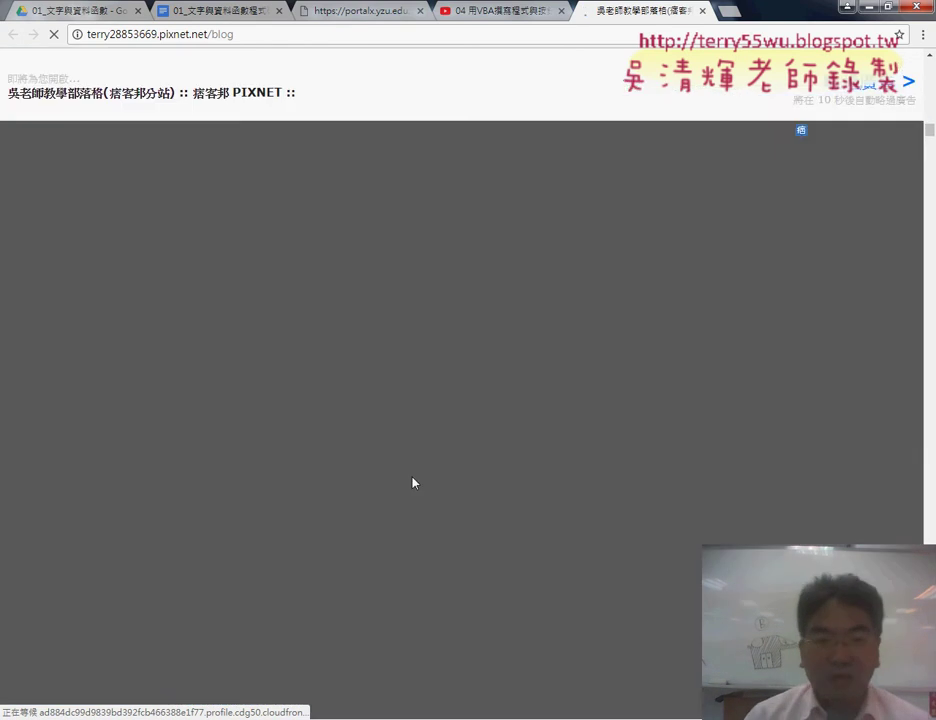
{"action": "left_click", "coordinate": [702, 11]}
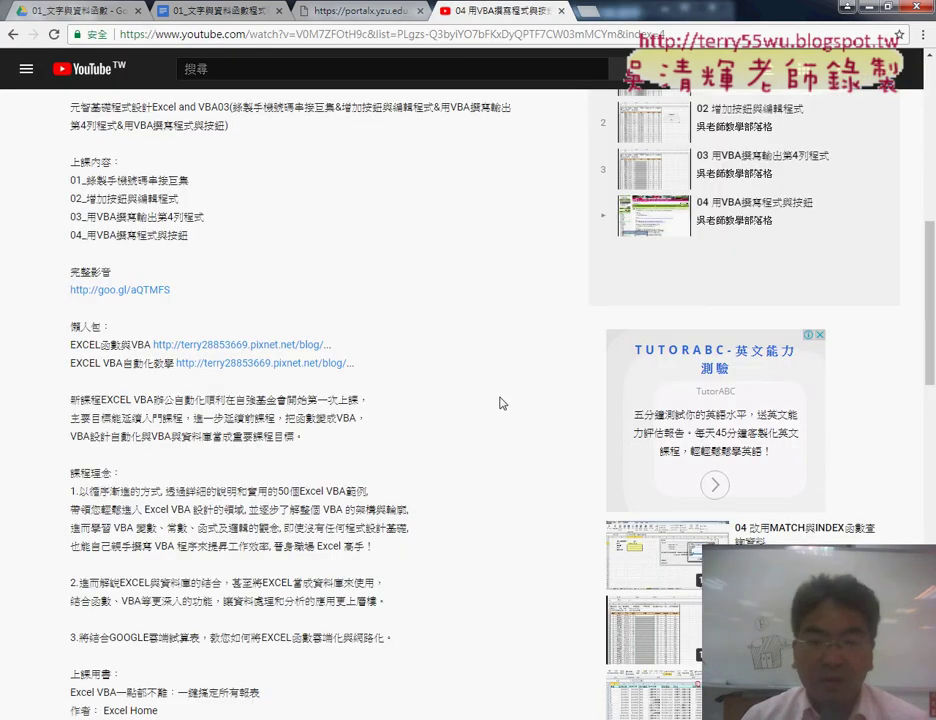
Try opening the desktop copy of the workbook, declining its file-format mismatch warning
{"action": "left_click", "coordinate": [847, 6]}
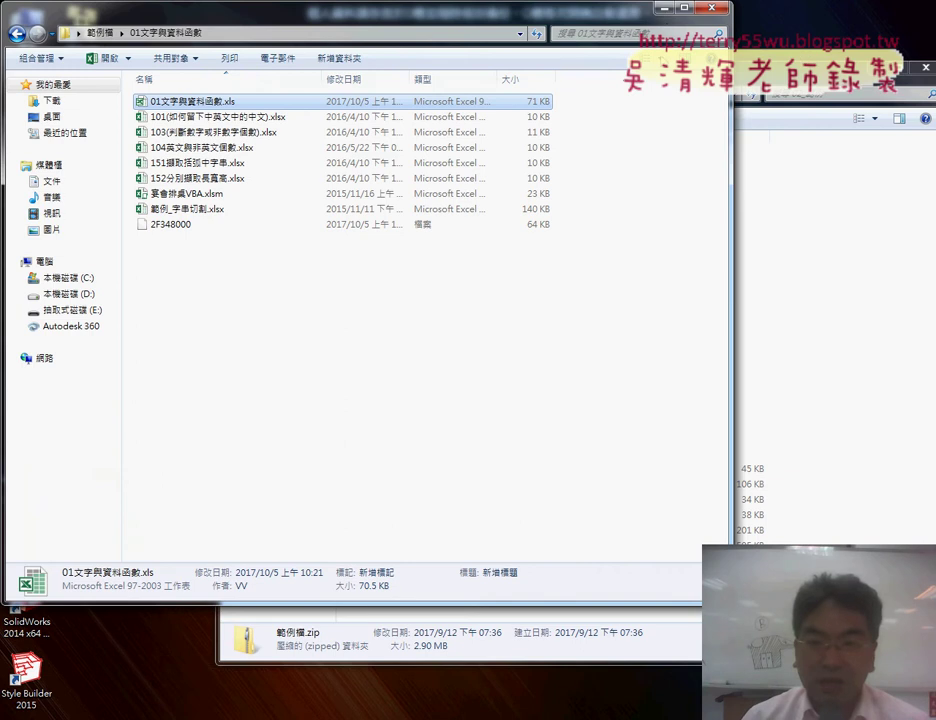
{"action": "left_click", "coordinate": [711, 8]}
{"action": "left_click", "coordinate": [136, 535]}
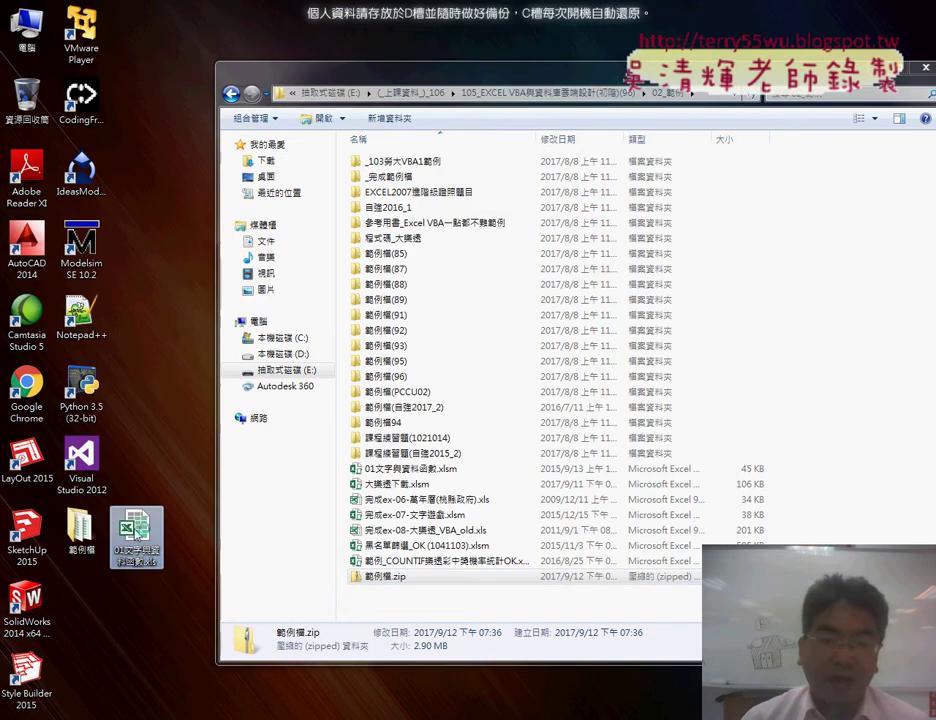
{"action": "double_click", "coordinate": [136, 535]}
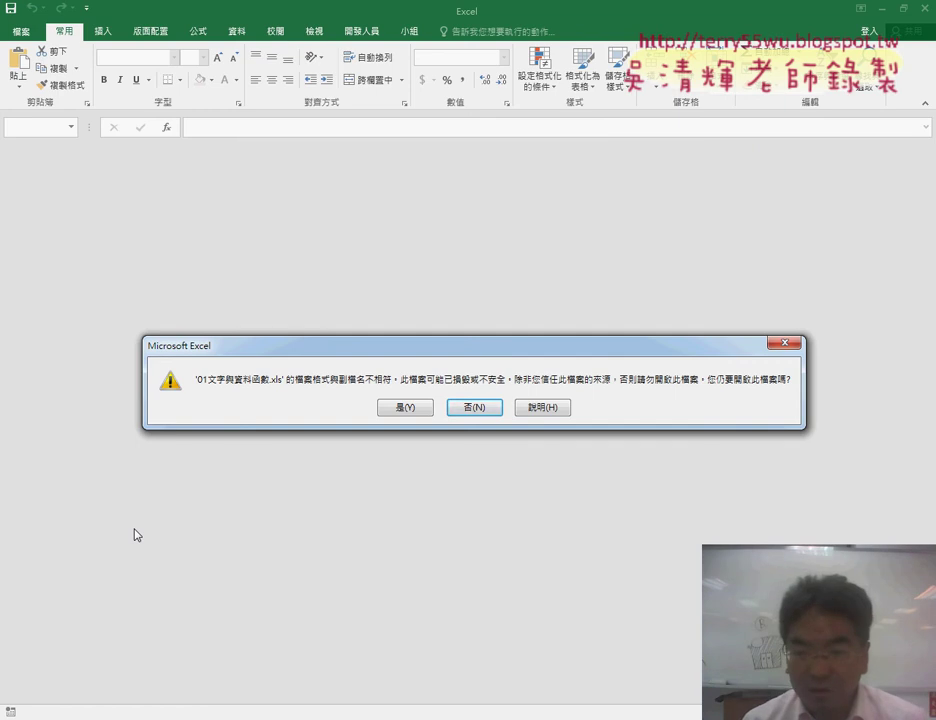
{"action": "left_click", "coordinate": [476, 408]}
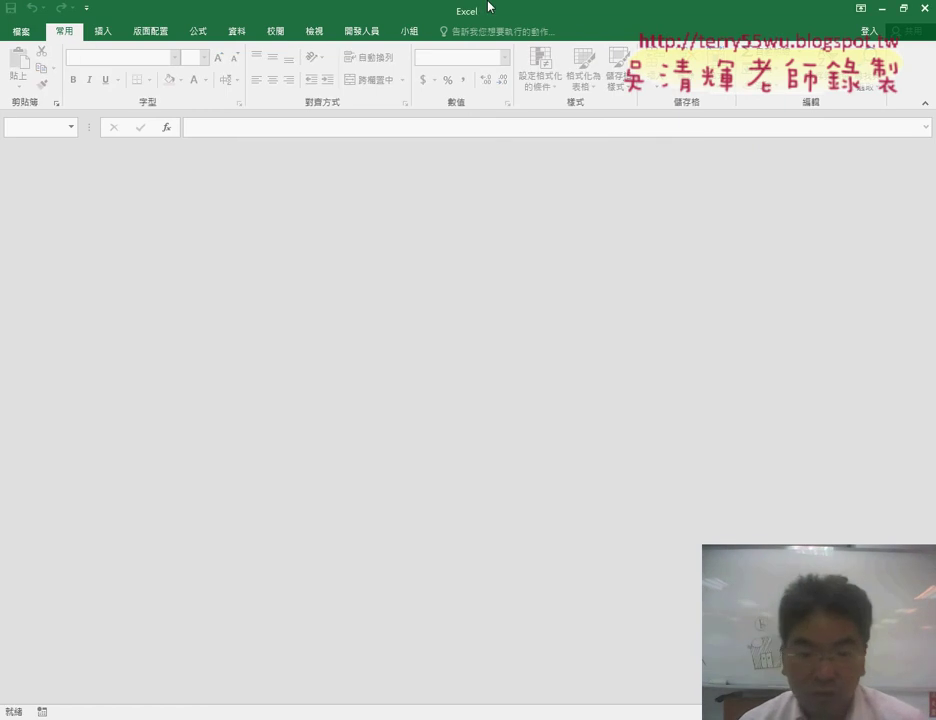
{"action": "double_click", "coordinate": [490, 7]}
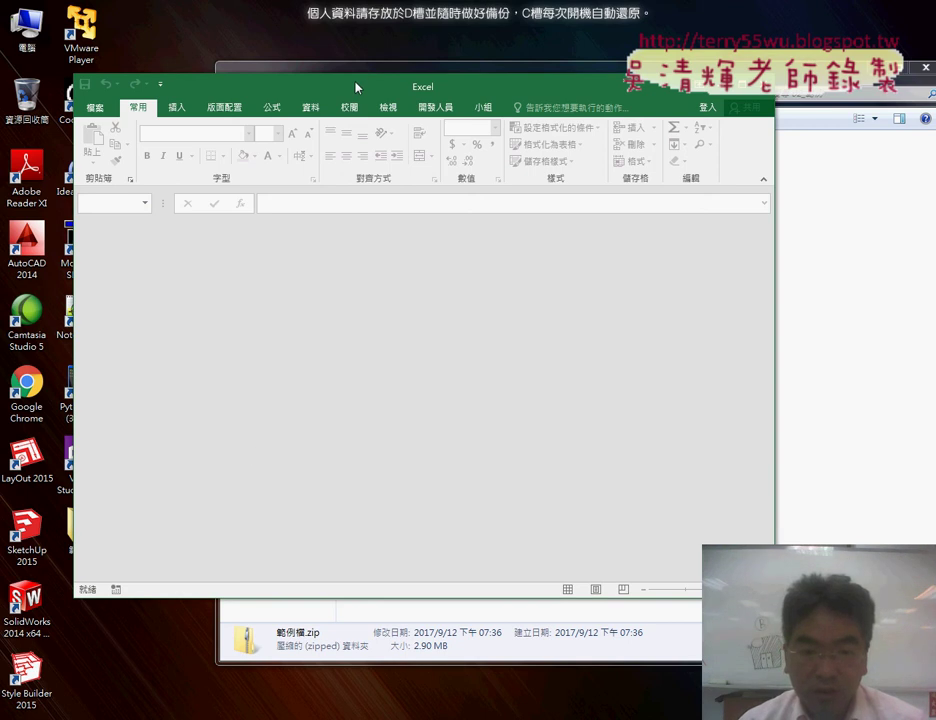
{"action": "left_click_drag", "start_coordinate": [365, 87], "coordinate": [483, 105]}
{"action": "left_click_drag", "start_coordinate": [134, 527], "coordinate": [354, 132]}
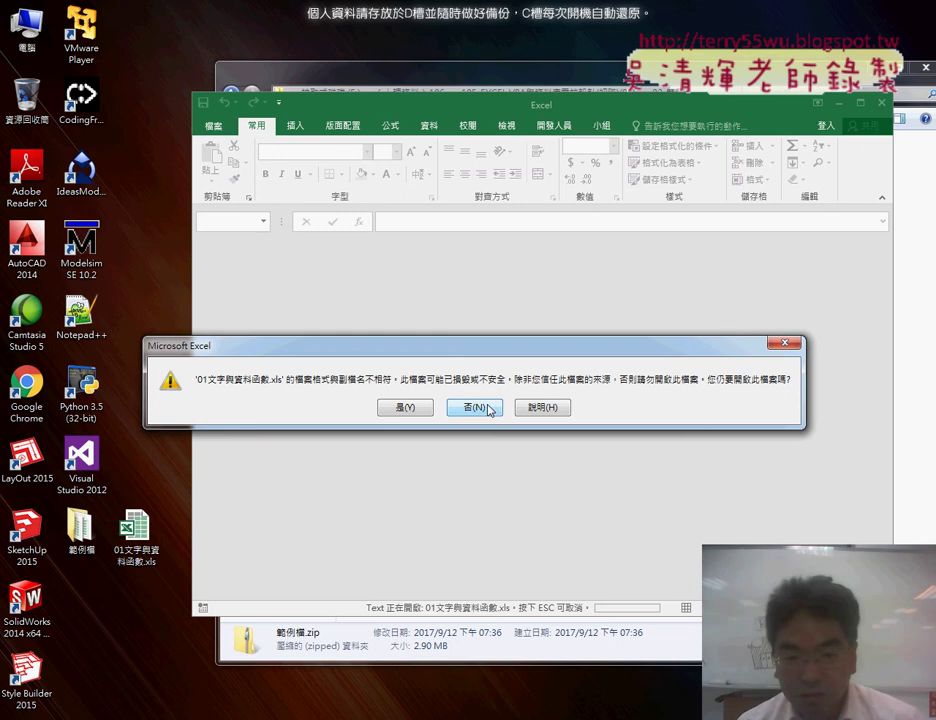
{"action": "left_click", "coordinate": [474, 407]}
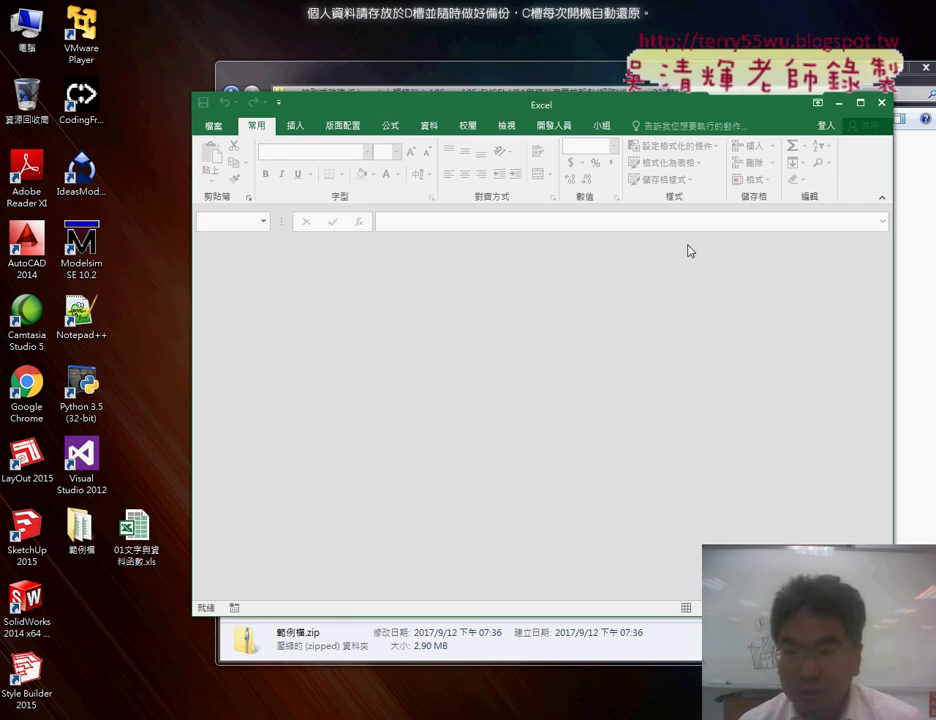
Open 01文字與資料函數.xls from the 範例檔\01文字與資料函數 folder
{"action": "left_click", "coordinate": [75, 527]}
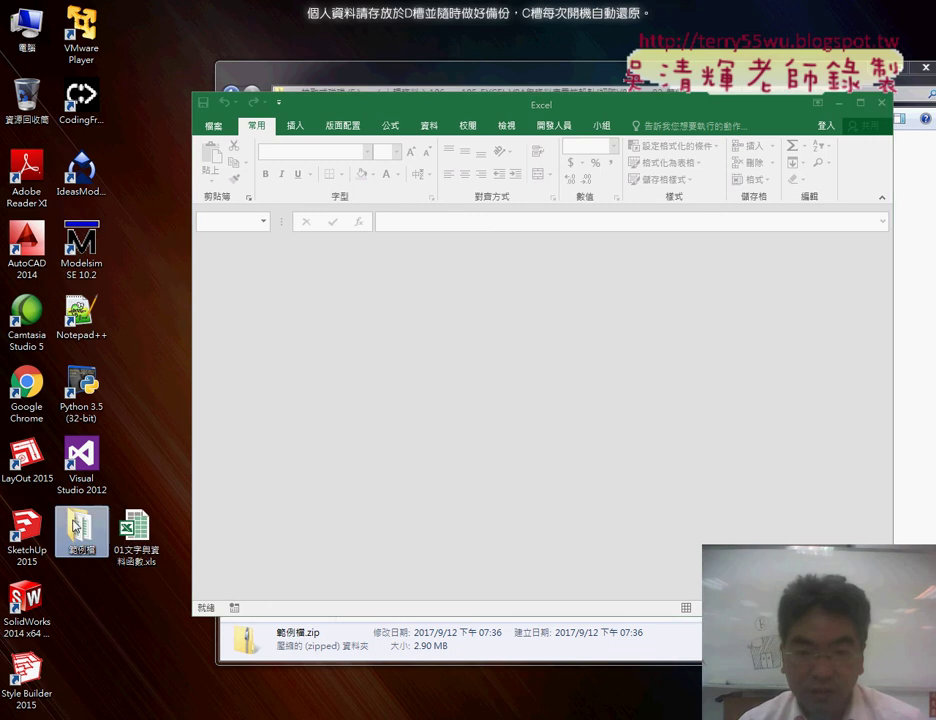
{"action": "double_click", "coordinate": [75, 527]}
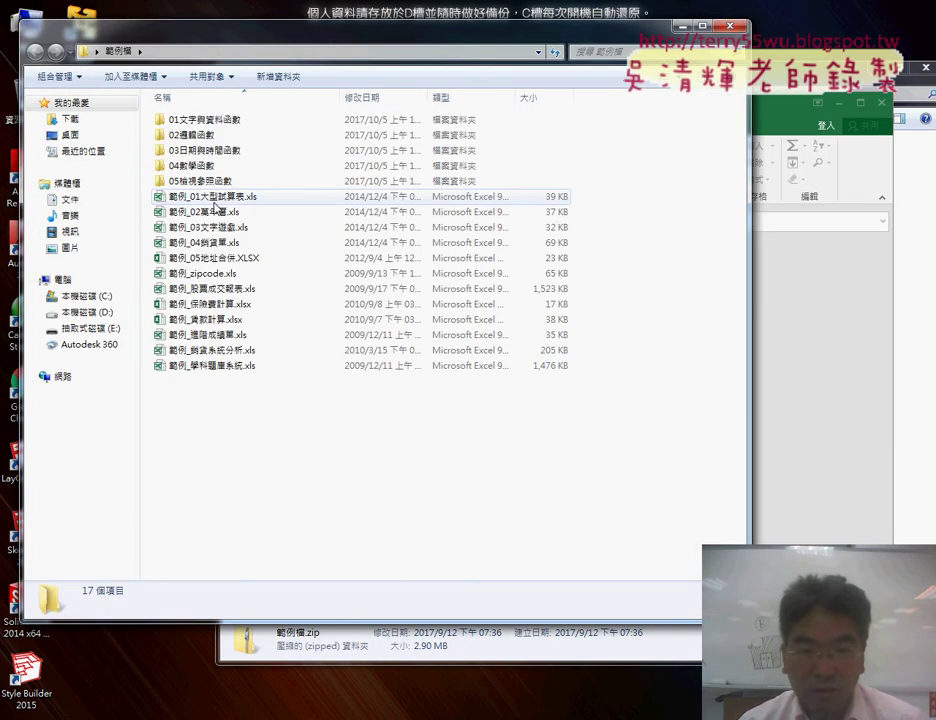
{"action": "double_click", "coordinate": [212, 121]}
{"action": "double_click", "coordinate": [210, 120]}
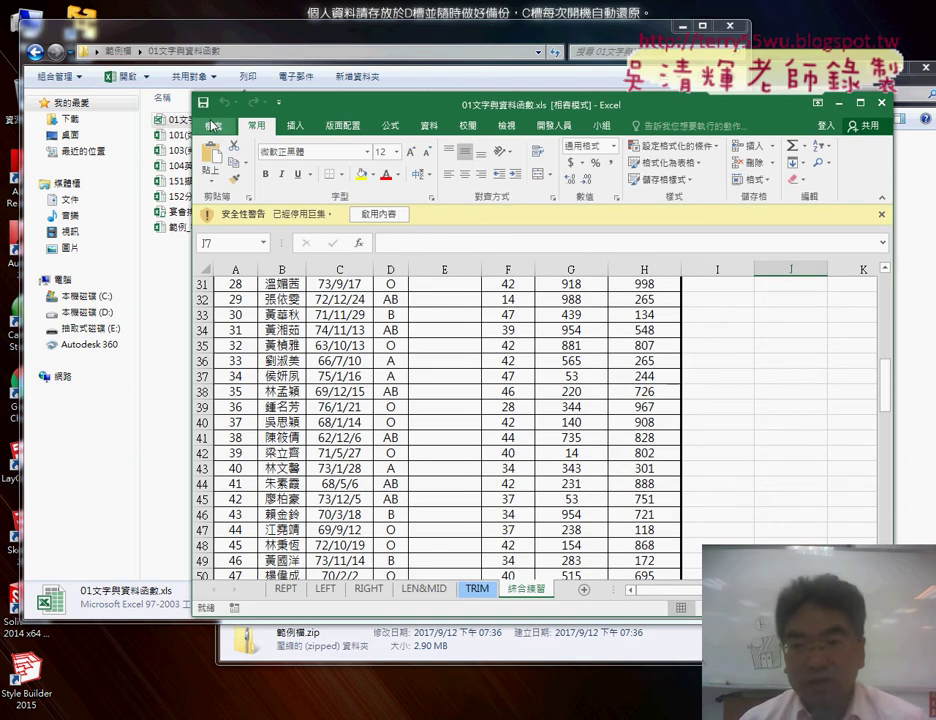
Maximize the Excel window showing 01文字與資料函數.xls on the 綜合練習 sheet
{"action": "left_click", "coordinate": [858, 104]}
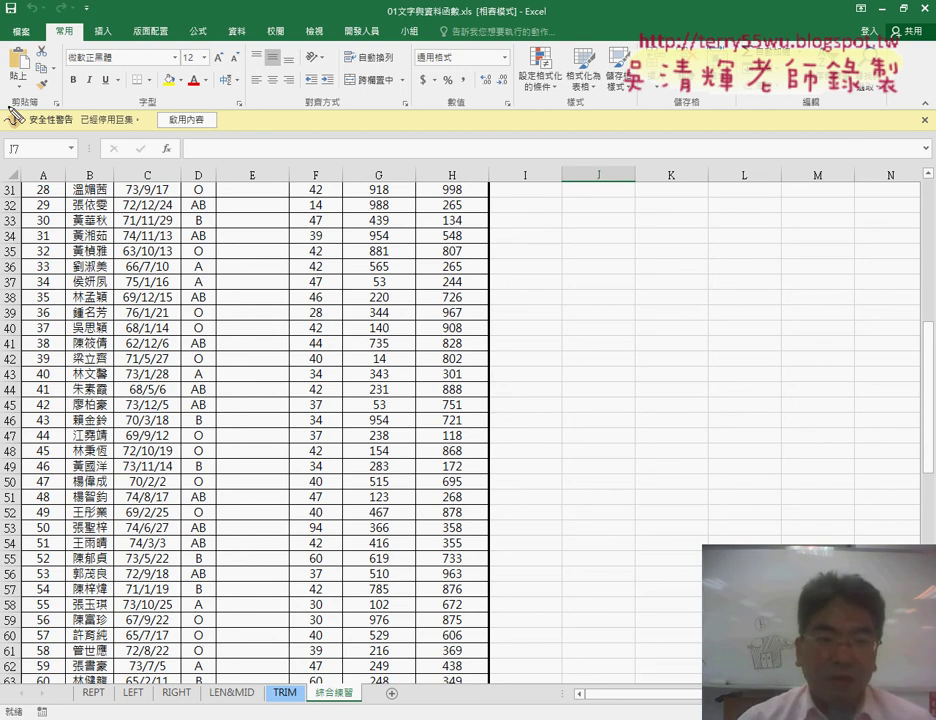
{"action": "left_click_drag", "start_coordinate": [16, 118], "coordinate": [222, 134]}
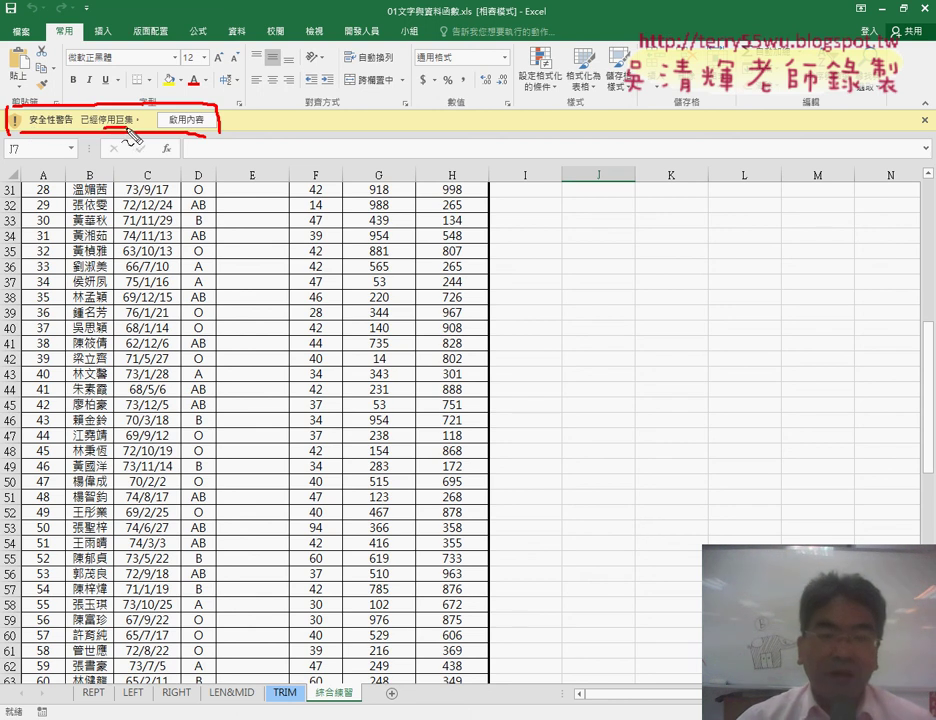
Enable the workbook's macros with 啟用內容 and scroll back to the top of 綜合練習
{"action": "left_click_drag", "start_coordinate": [104, 127], "coordinate": [135, 128]}
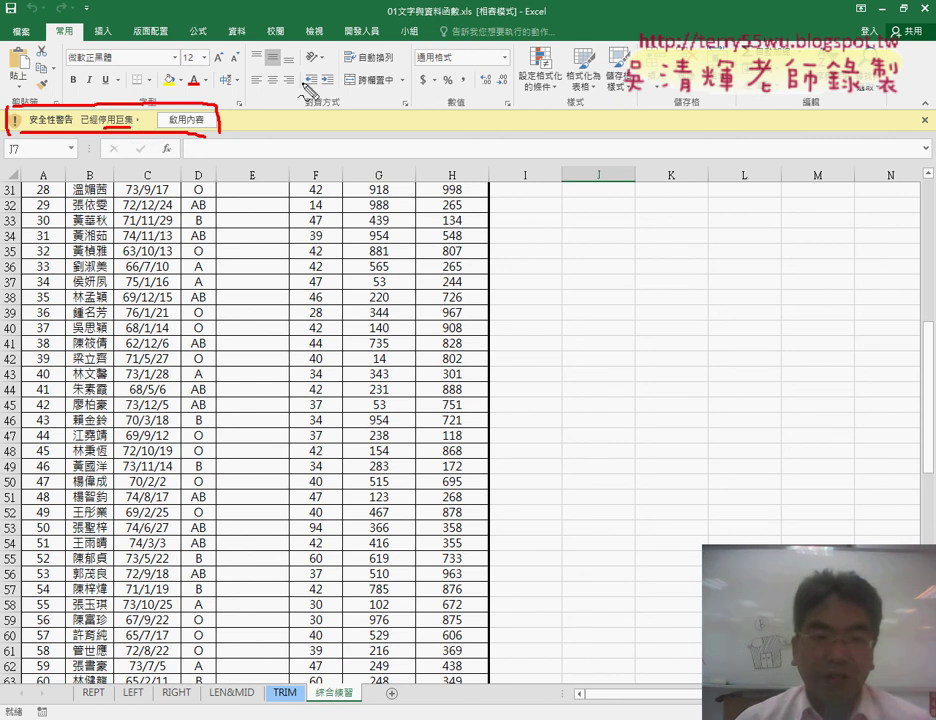
{"action": "left_click_drag", "start_coordinate": [308, 77], "coordinate": [186, 137]}
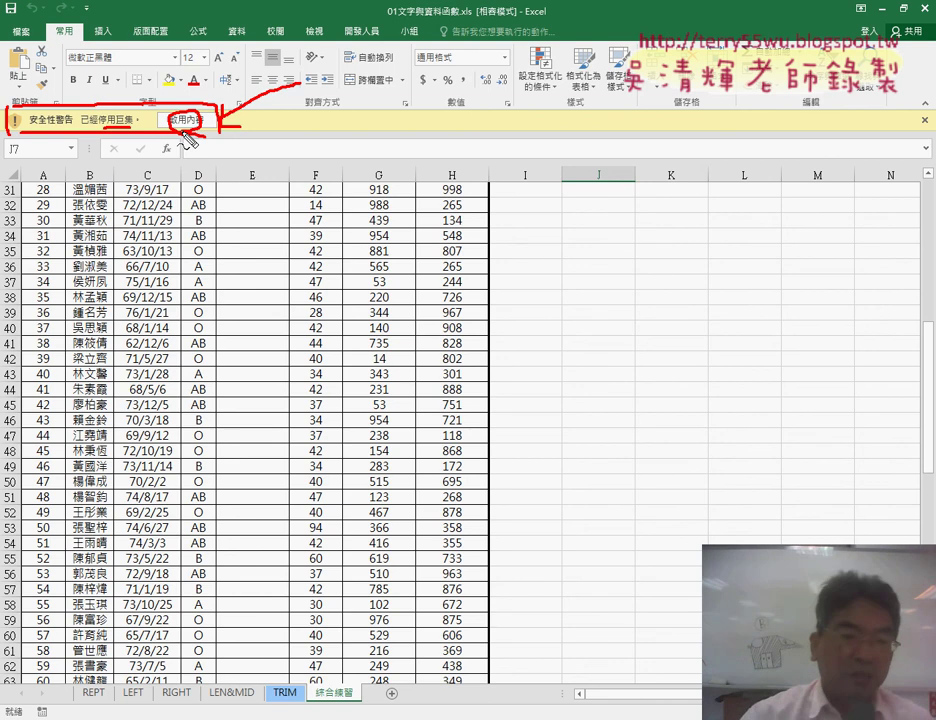
{"action": "key", "text": "Escape"}
{"action": "left_click", "coordinate": [186, 121]}
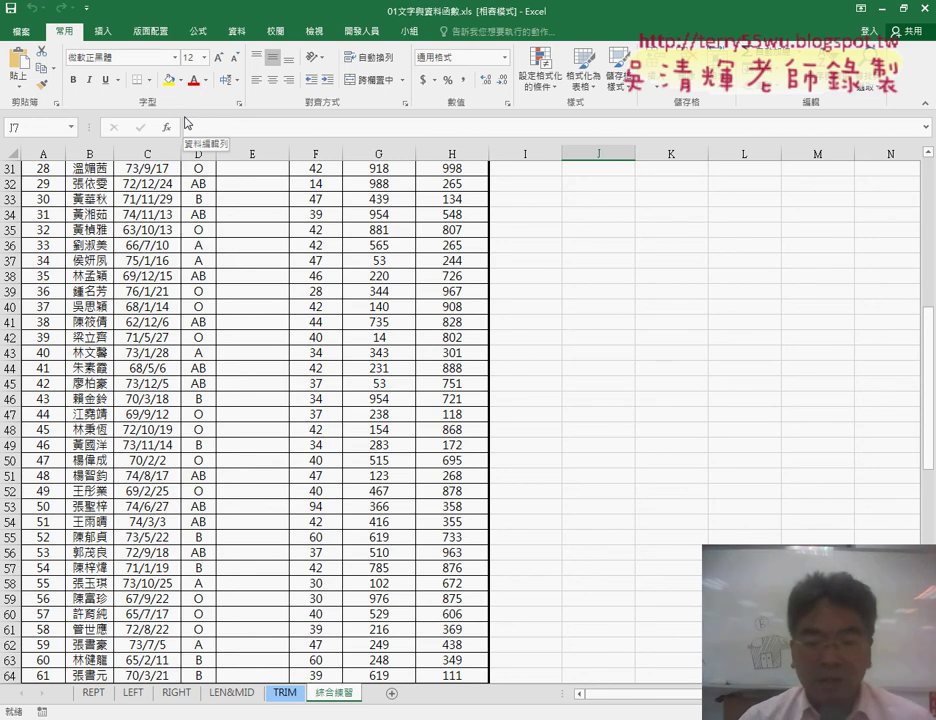
{"action": "scroll", "coordinate": [523, 358], "scroll_direction": "up", "scroll_amount": 4}
{"action": "scroll", "coordinate": [523, 358], "scroll_direction": "up", "scroll_amount": 6}
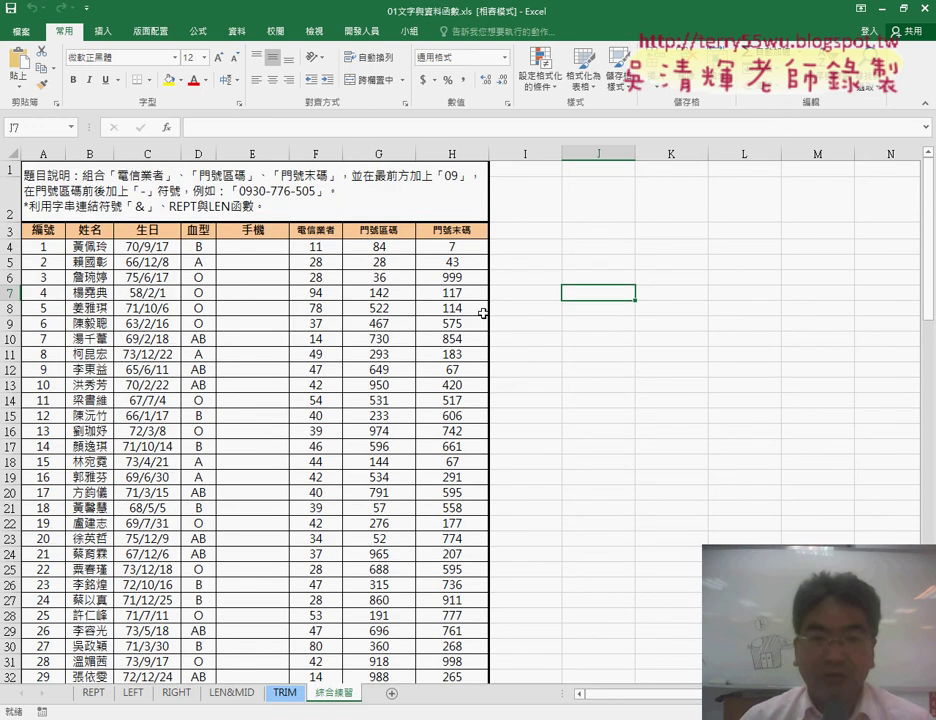
Turn on the 開發人員 ribbon tab through Customize Ribbon and switch to it
{"action": "left_click", "coordinate": [88, 9]}
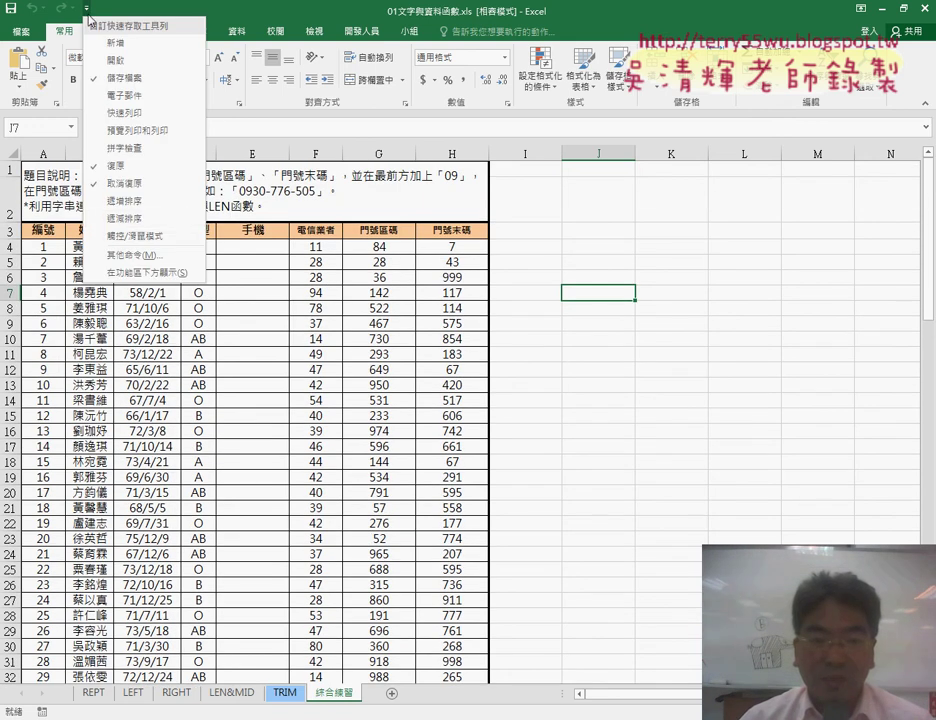
{"action": "left_click", "coordinate": [127, 256]}
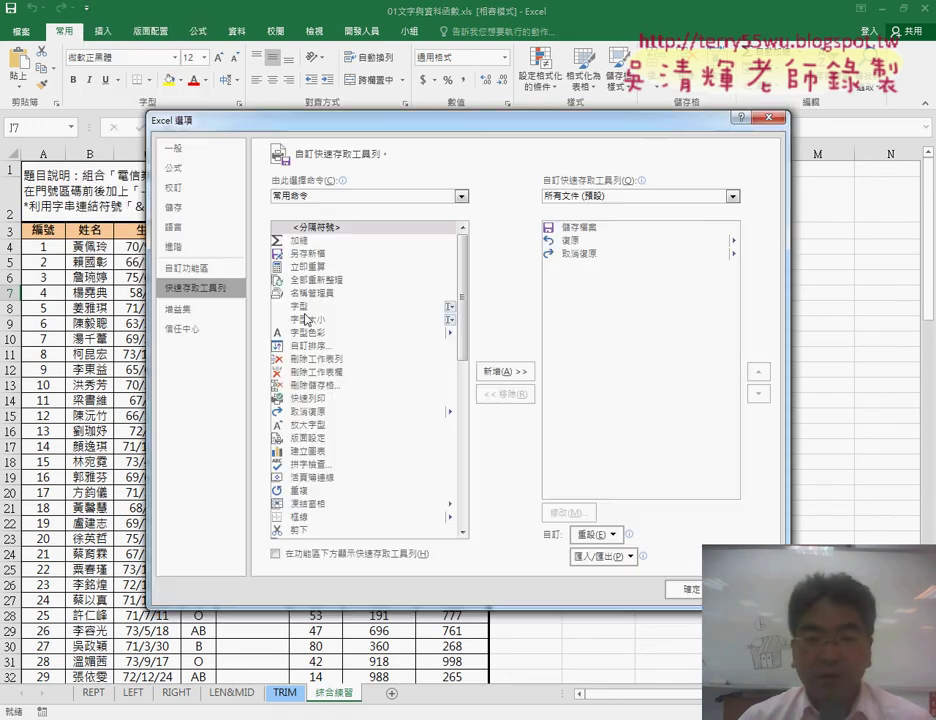
{"action": "left_click", "coordinate": [192, 270]}
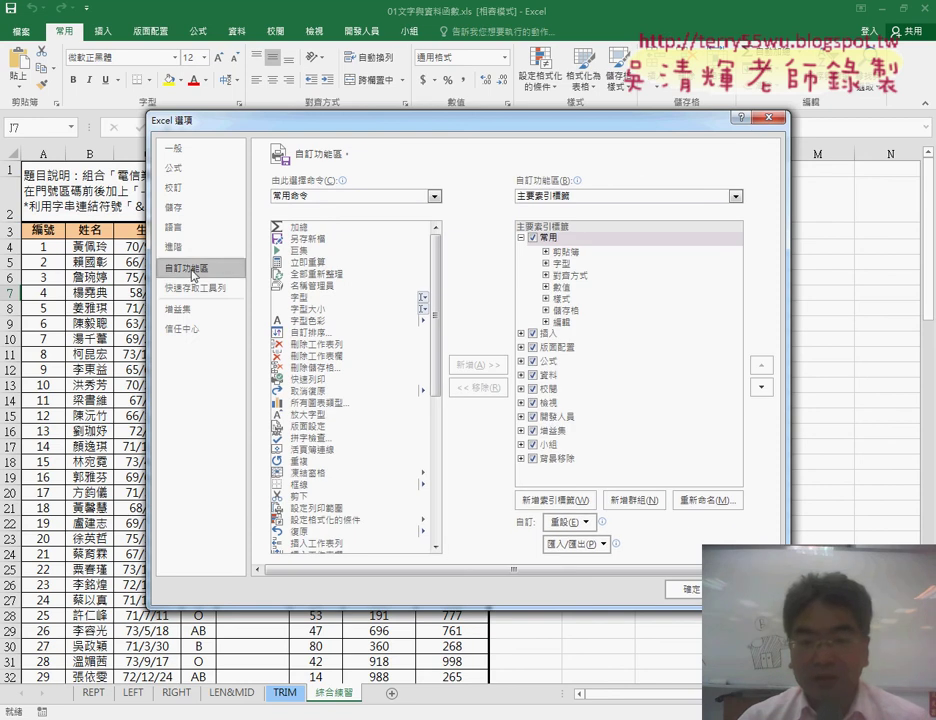
{"action": "left_click", "coordinate": [535, 418]}
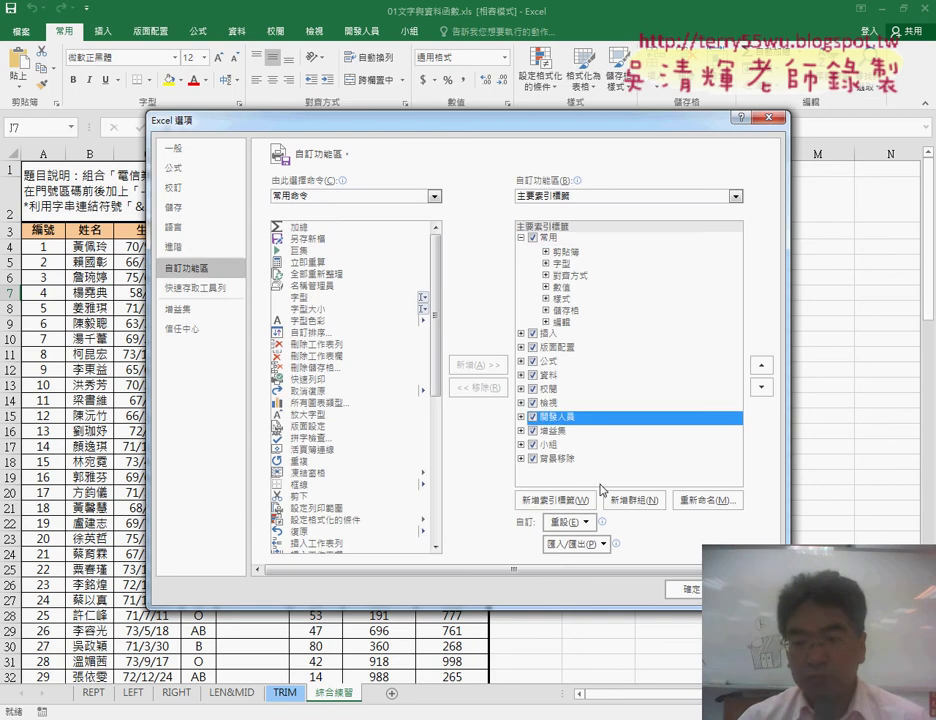
{"action": "left_click", "coordinate": [690, 589]}
{"action": "left_click", "coordinate": [360, 33]}
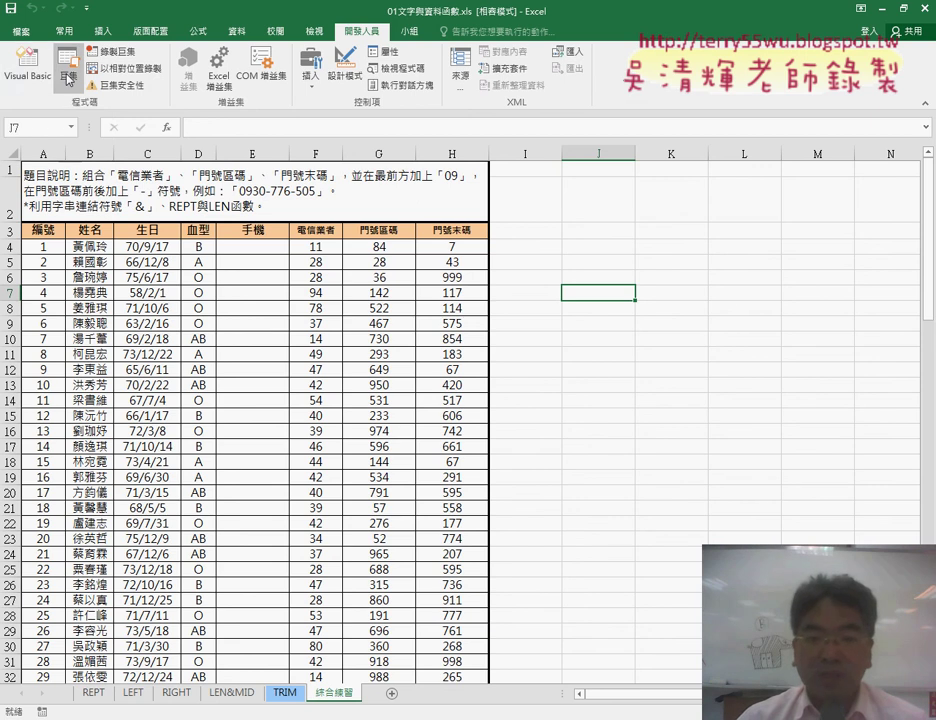
View the 門號 and 清除 macro list, then open the VBA editor in a restored window
{"action": "left_click", "coordinate": [68, 62]}
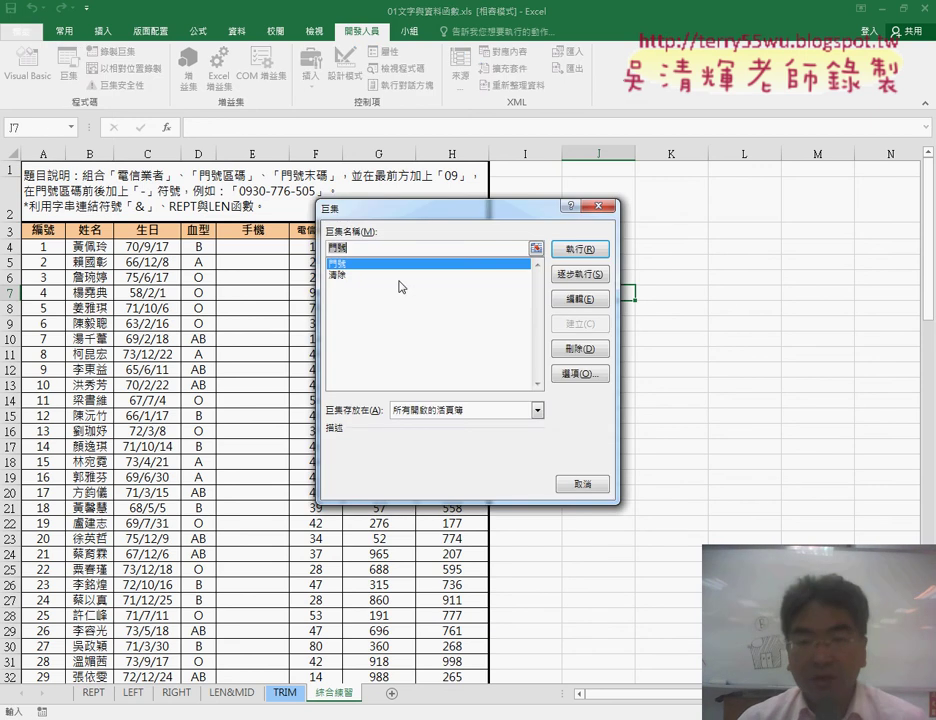
{"action": "key", "text": "Escape"}
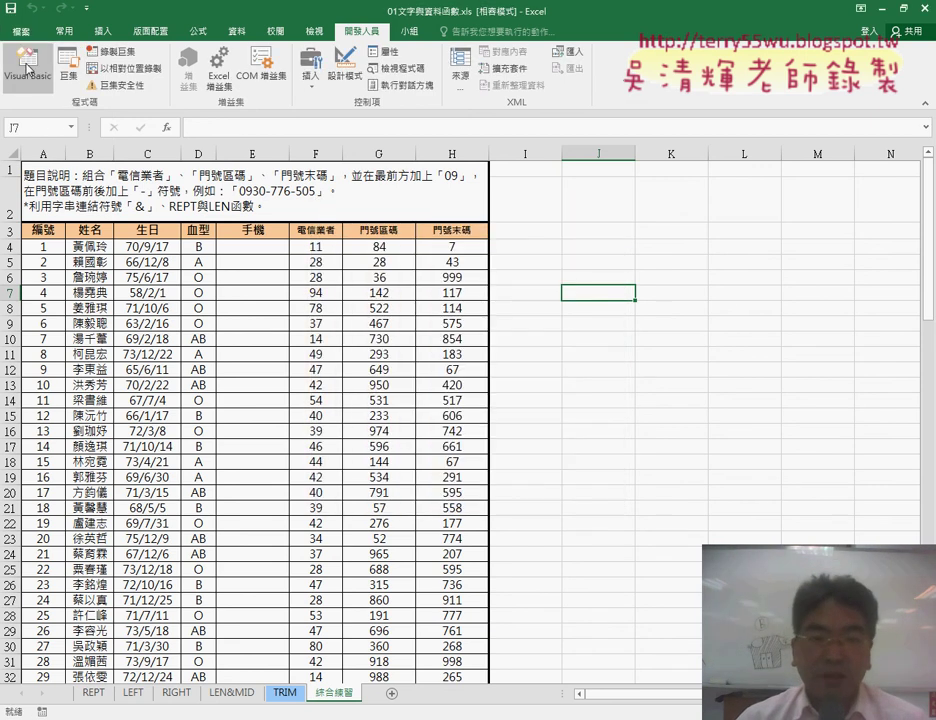
{"action": "left_click", "coordinate": [27, 65]}
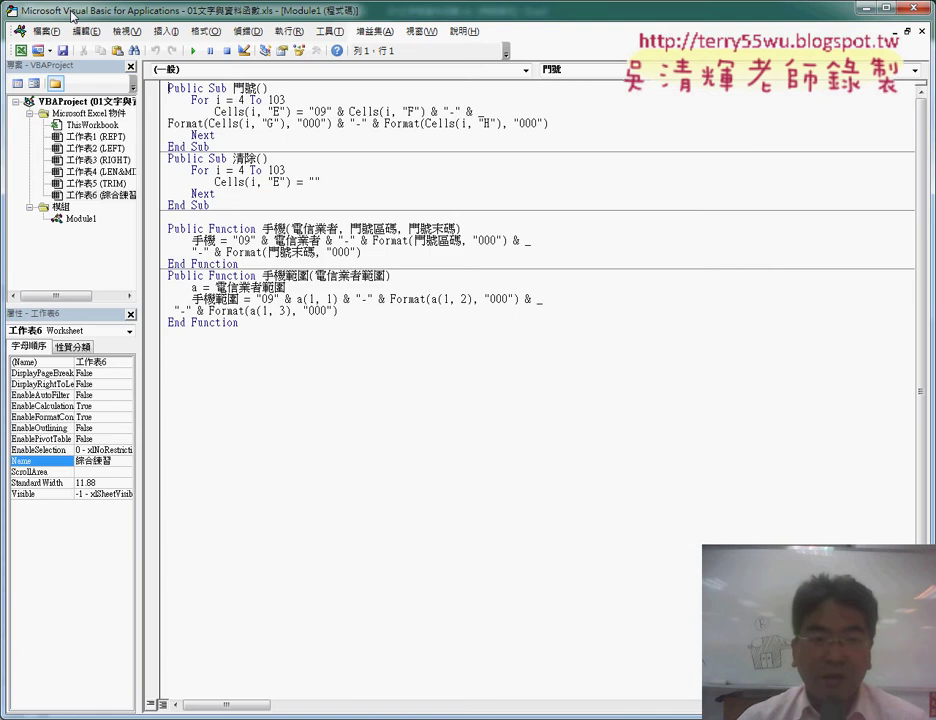
{"action": "double_click", "coordinate": [72, 14]}
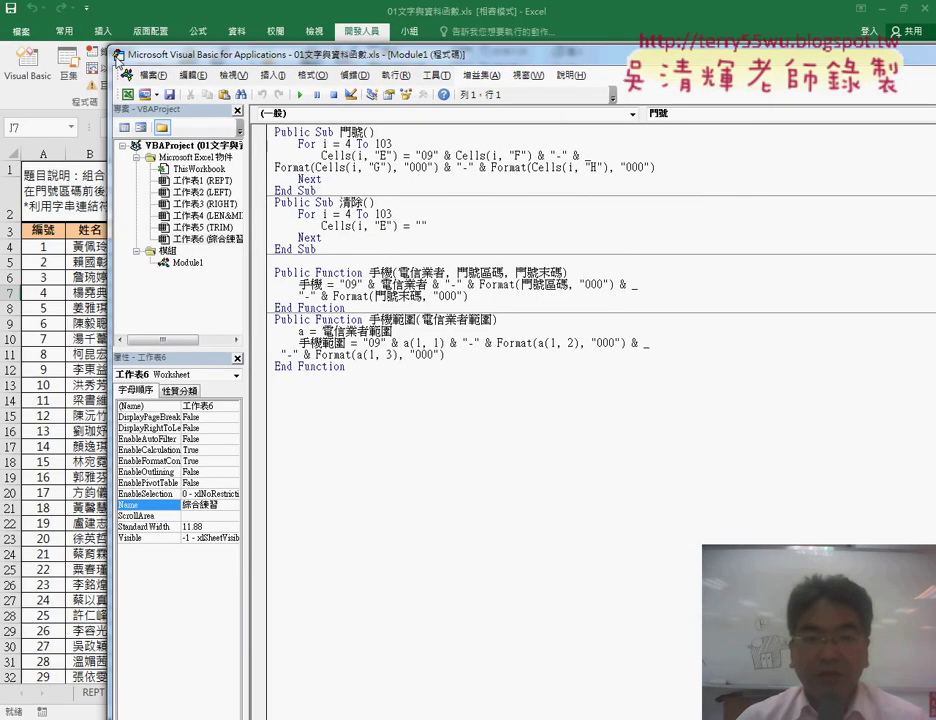
{"action": "mouse_move", "coordinate": [169, 60]}
{"action": "left_mouse_down"}
{"action": "mouse_move", "coordinate": [199, 94]}
{"action": "mouse_move", "coordinate": [144, 73]}
{"action": "left_mouse_up"}
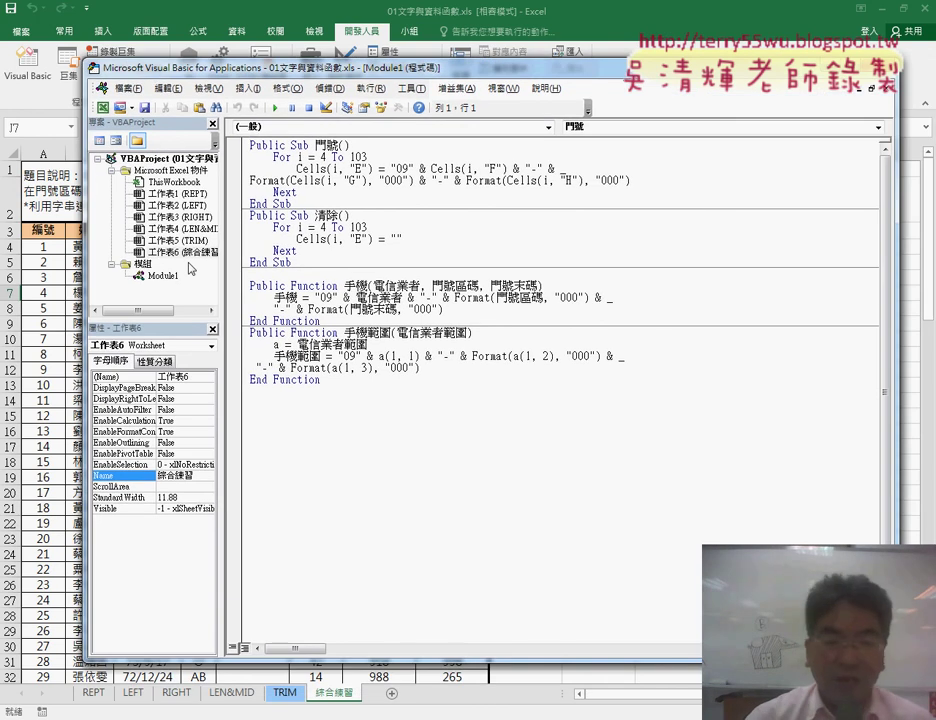
Select portions of the Module1 code in the VBA editor
{"action": "left_click_drag", "start_coordinate": [183, 289], "coordinate": [185, 292]}
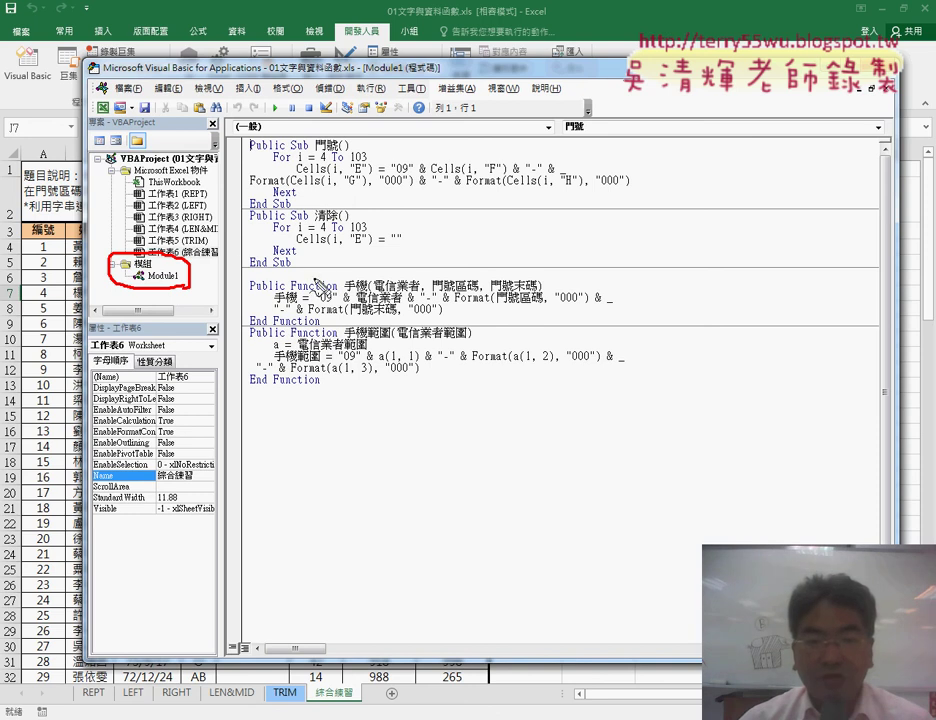
{"action": "mouse_move", "coordinate": [290, 272]}
{"action": "left_mouse_down"}
{"action": "mouse_move", "coordinate": [660, 278]}
{"action": "mouse_move", "coordinate": [314, 272]}
{"action": "left_mouse_up"}
{"action": "left_click_drag", "start_coordinate": [291, 151], "coordinate": [309, 150]}
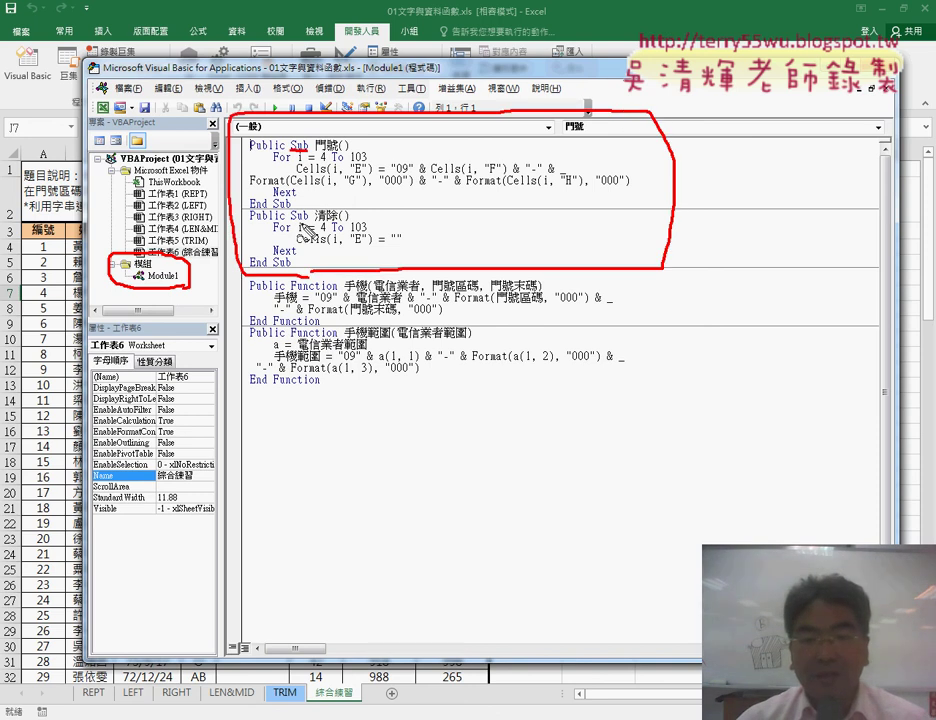
{"action": "left_click_drag", "start_coordinate": [291, 222], "coordinate": [308, 221]}
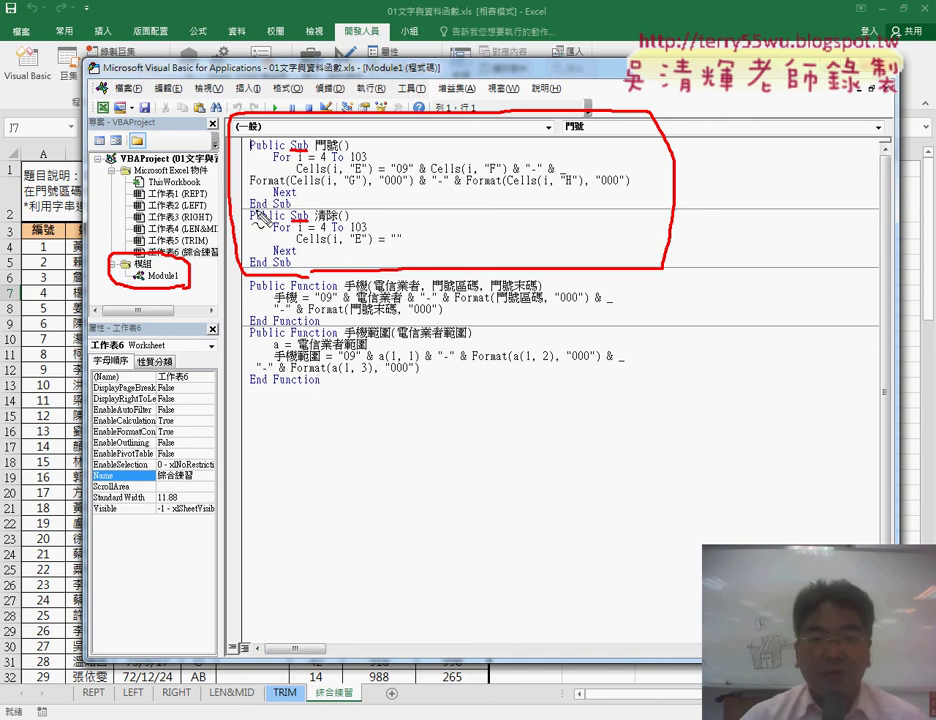
{"action": "left_click_drag", "start_coordinate": [247, 209], "coordinate": [291, 209]}
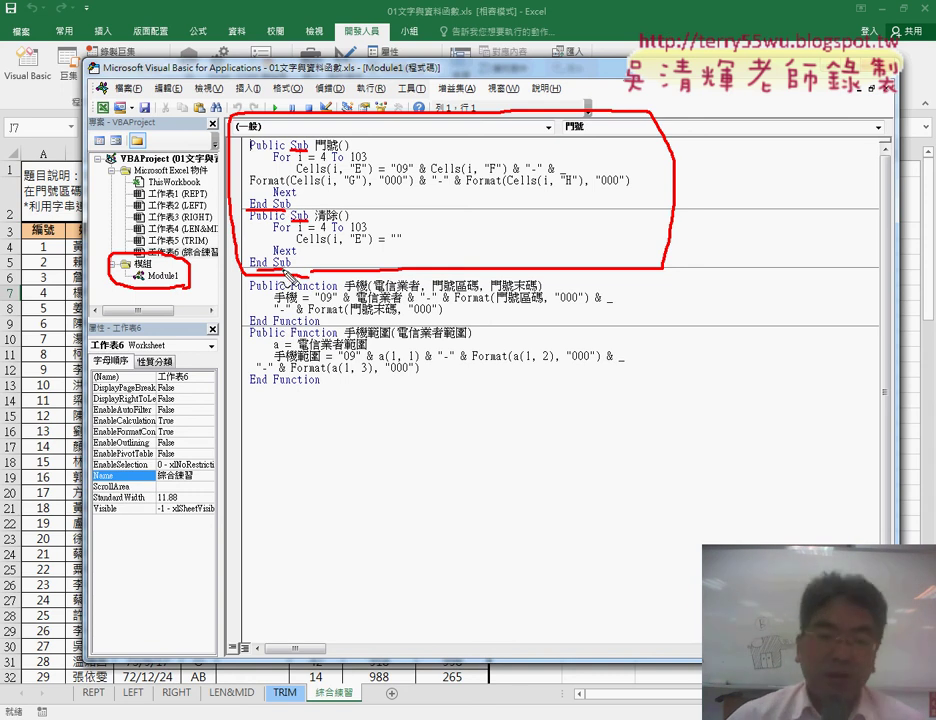
{"action": "left_click_drag", "start_coordinate": [250, 268], "coordinate": [292, 268]}
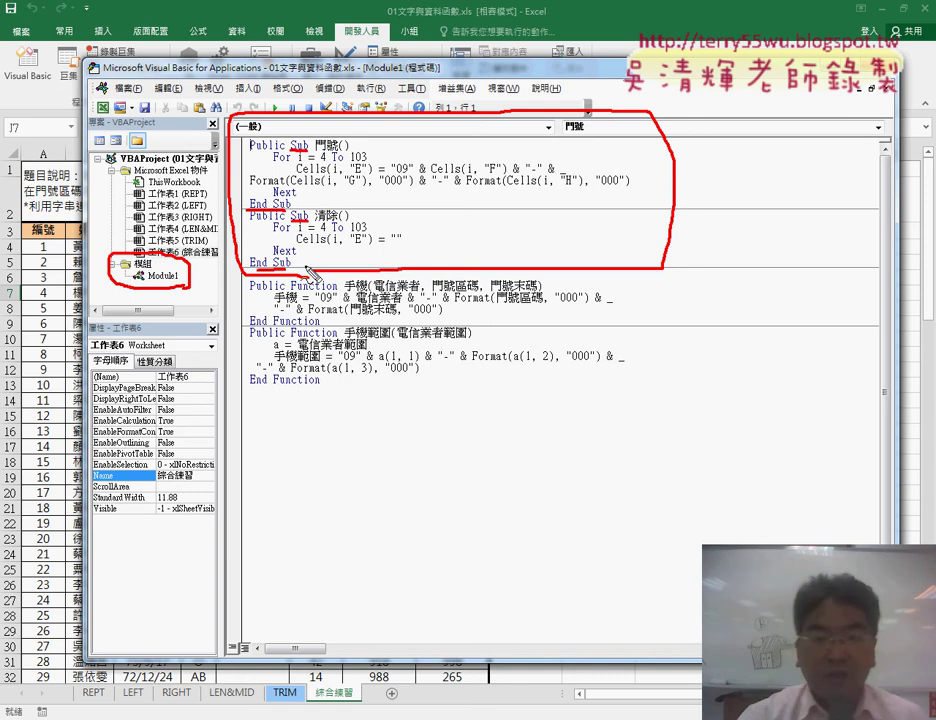
{"action": "key", "text": "Escape"}
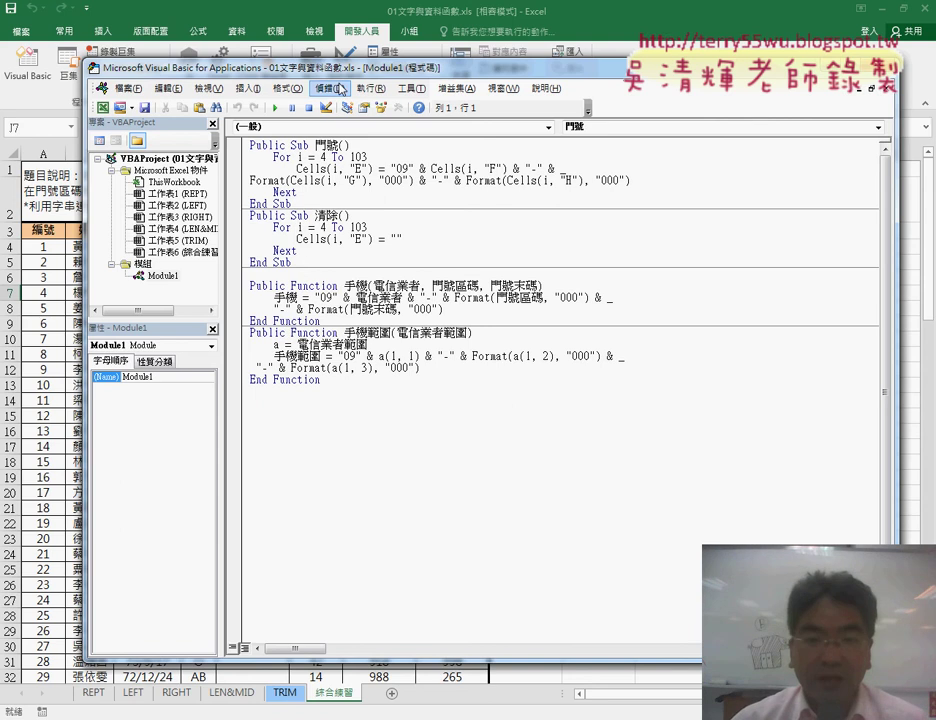
Run the 門號 macro to fill the 手機 column, and widen column E to show the numbers
{"action": "left_click_drag", "start_coordinate": [338, 73], "coordinate": [608, 98]}
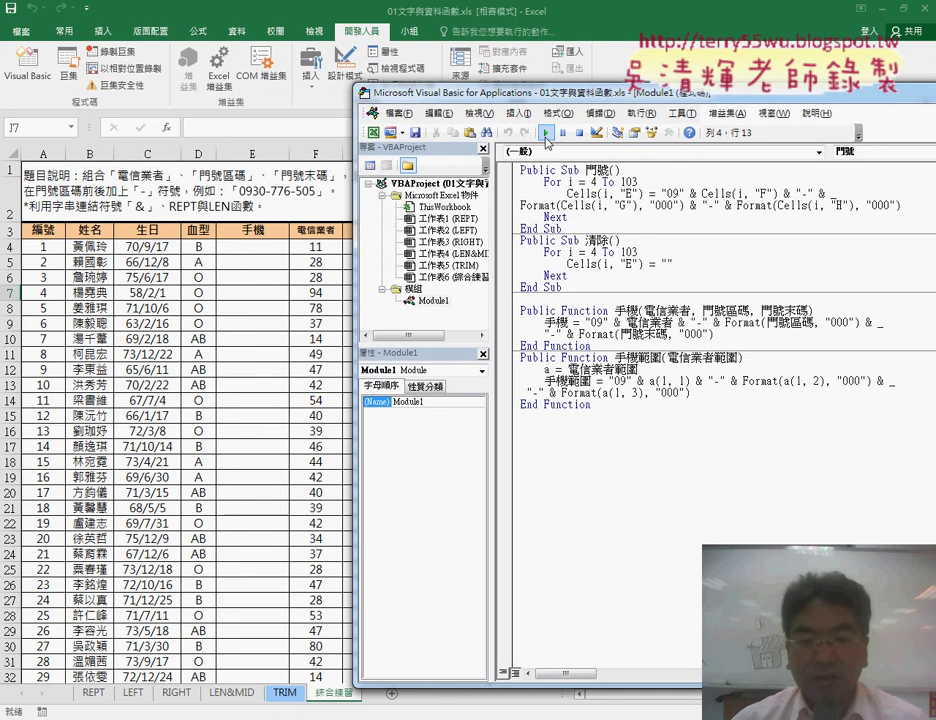
{"action": "left_click", "coordinate": [546, 132]}
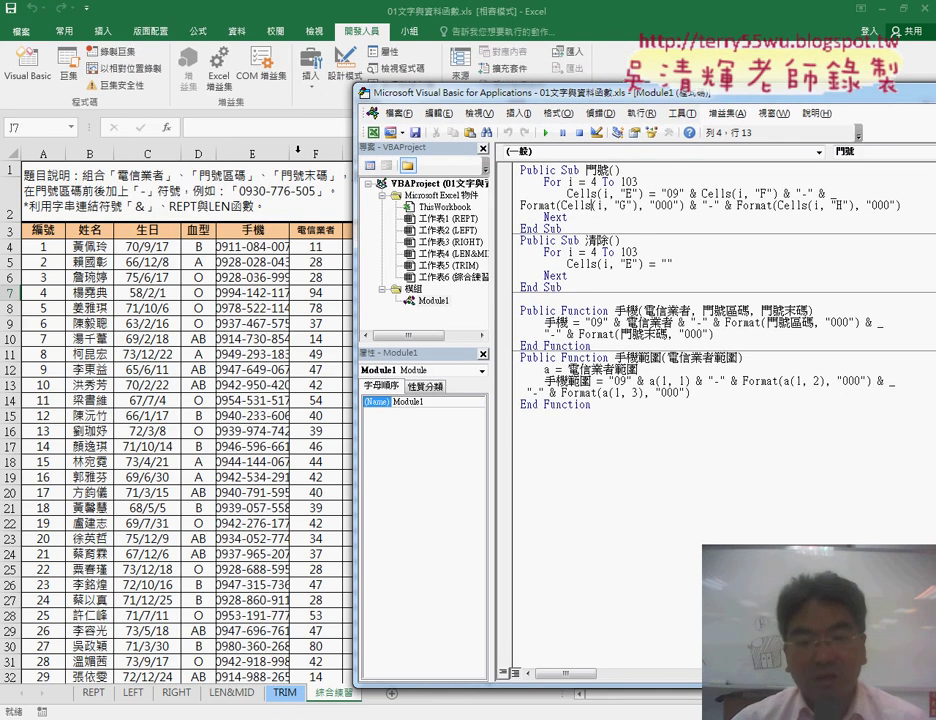
{"action": "left_click_drag", "start_coordinate": [291, 152], "coordinate": [324, 159]}
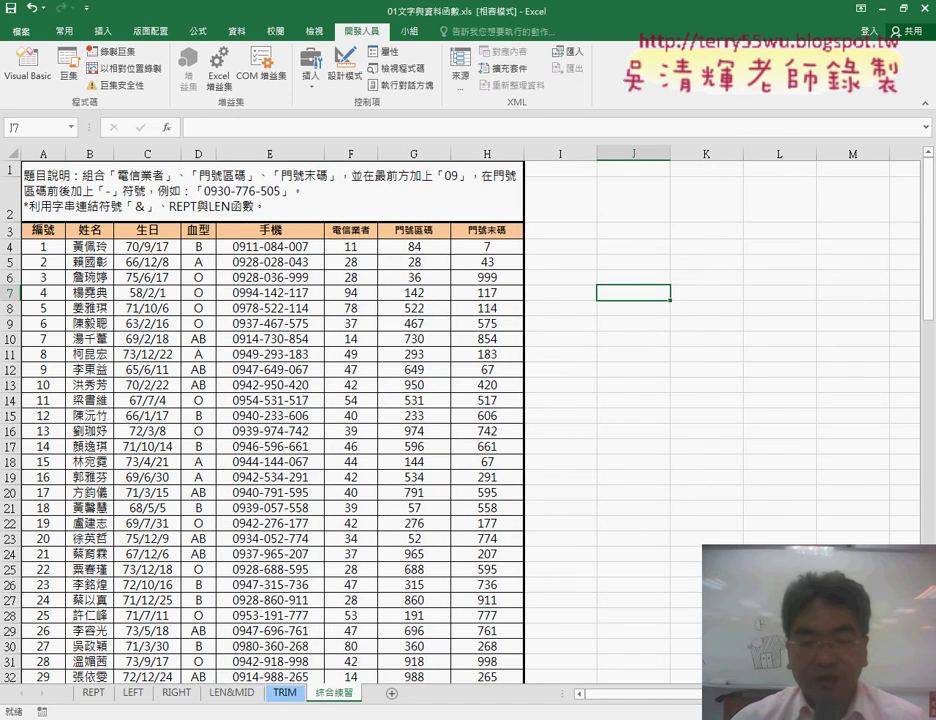
Run the 清除 macro to empty the 手機 column, then close the VBA editor
{"action": "left_click", "coordinate": [392, 643]}
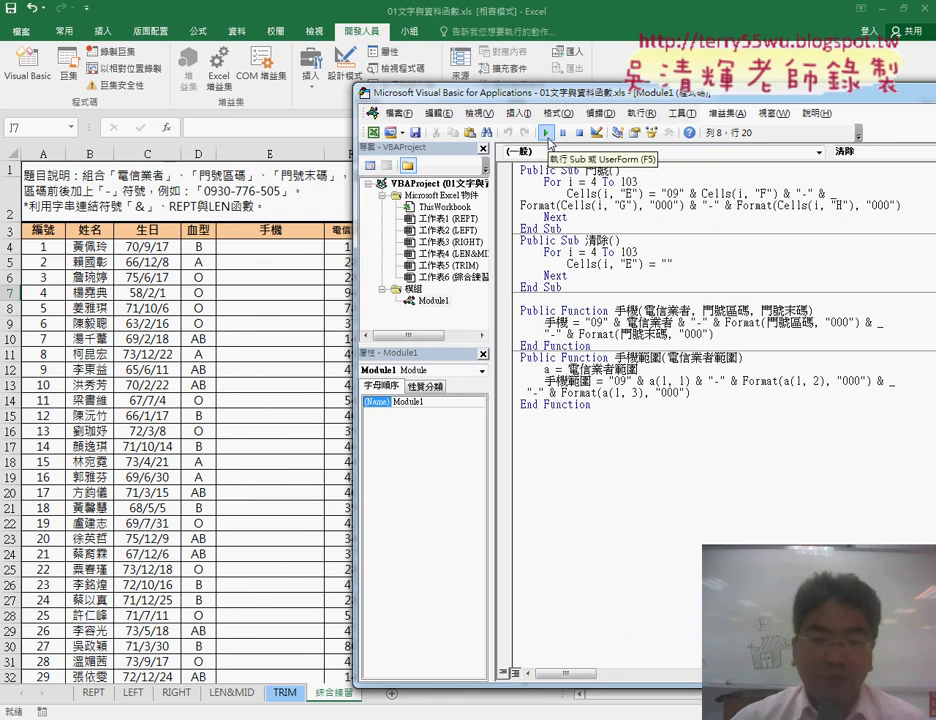
{"action": "left_click", "coordinate": [546, 132]}
{"action": "left_click", "coordinate": [322, 262]}
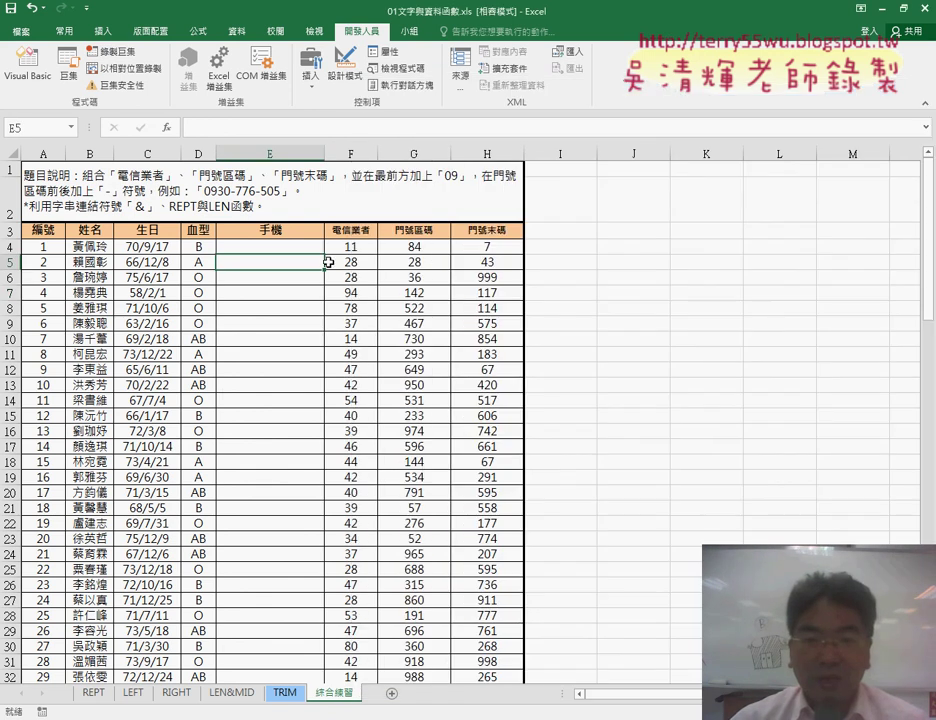
Draw a Form button beside the table and assign it the 門號 macro
{"action": "left_click", "coordinate": [311, 80]}
{"action": "left_click", "coordinate": [305, 119]}
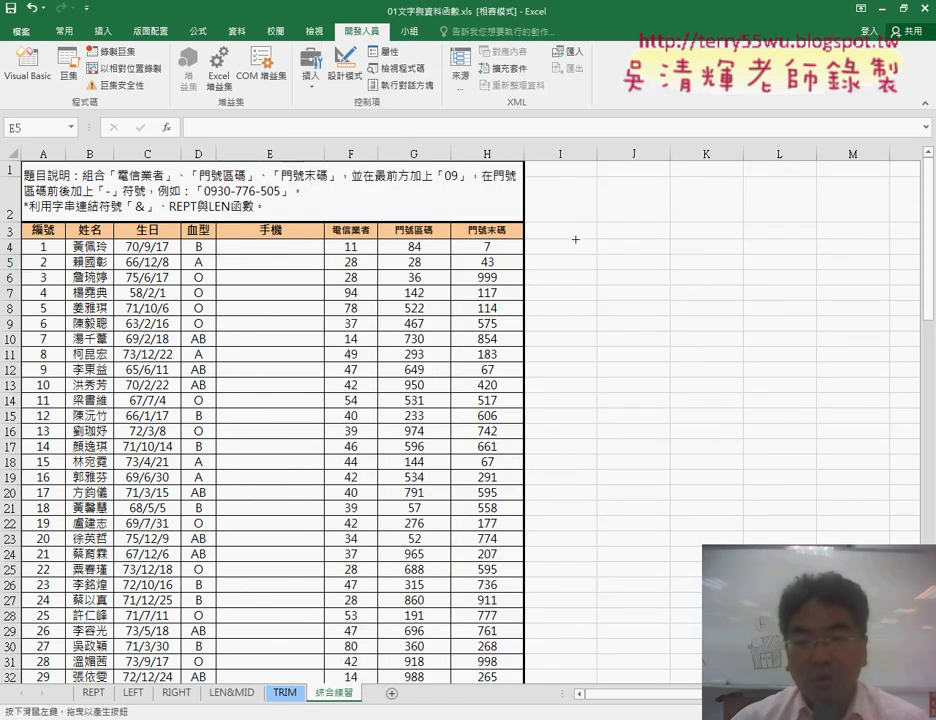
{"action": "left_click", "coordinate": [395, 263]}
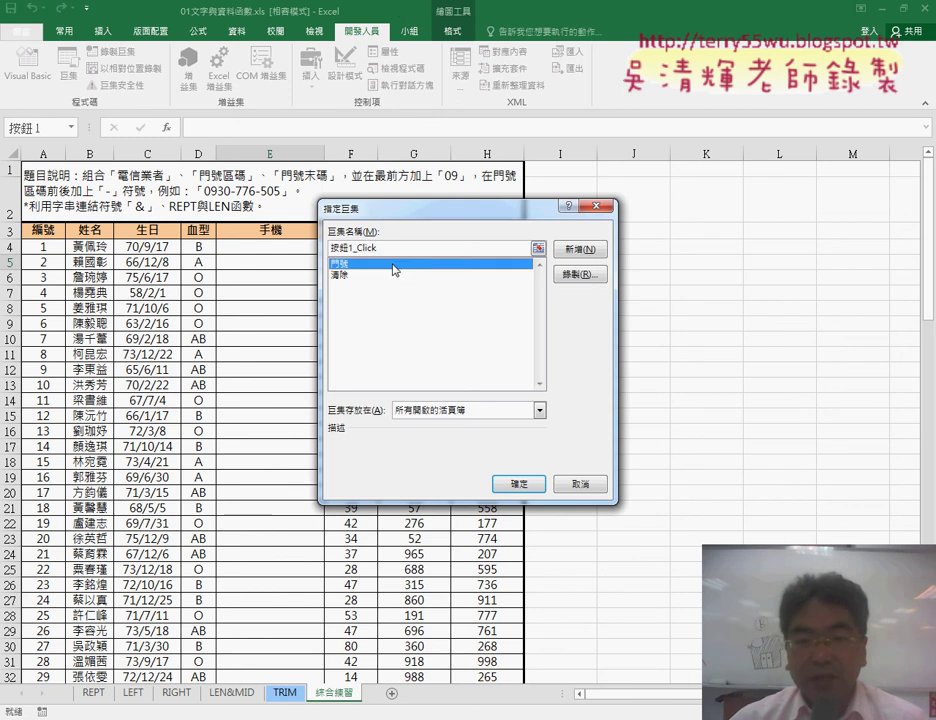
{"action": "right_click", "coordinate": [361, 249]}
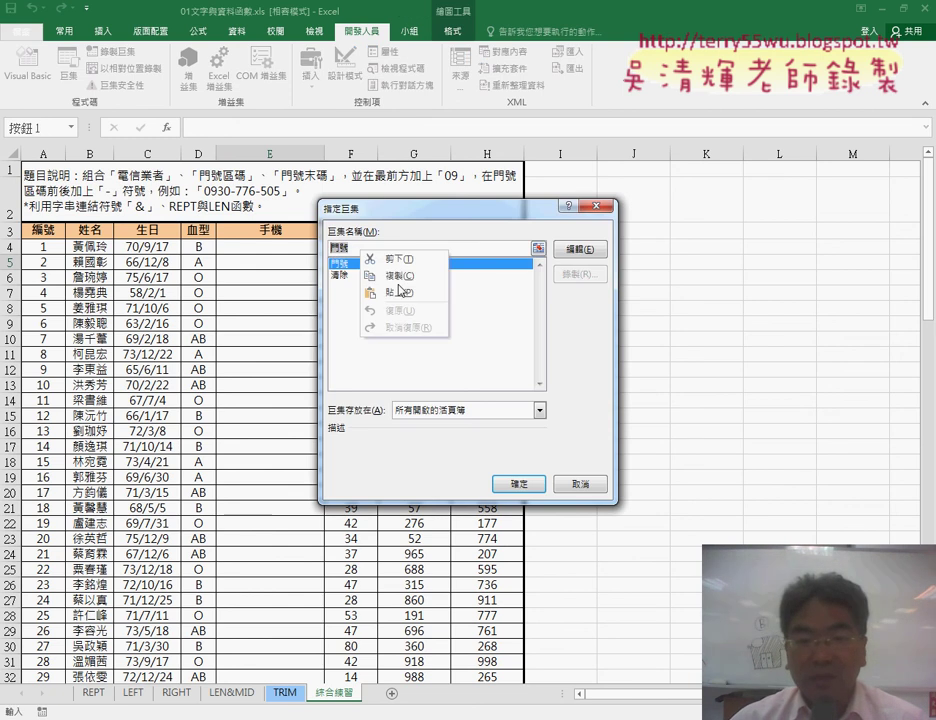
{"action": "left_click", "coordinate": [365, 273]}
{"action": "left_click", "coordinate": [503, 486]}
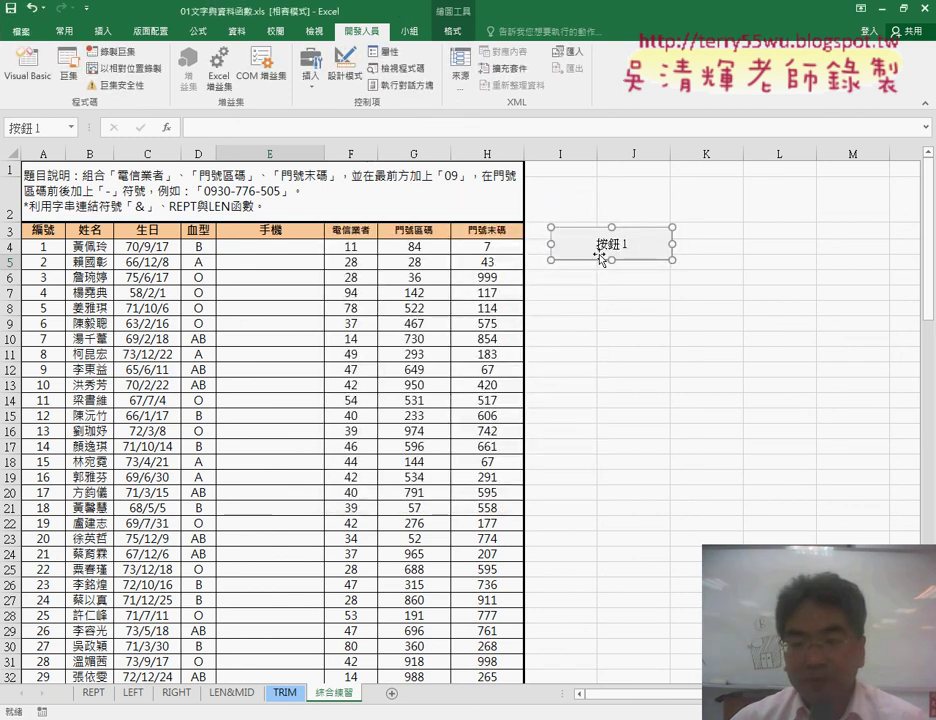
Change the new button's caption to 門號
{"action": "key", "text": "BackSpace"}
{"action": "key", "text": "BackSpace"}
{"action": "key", "text": "BackSpace"}
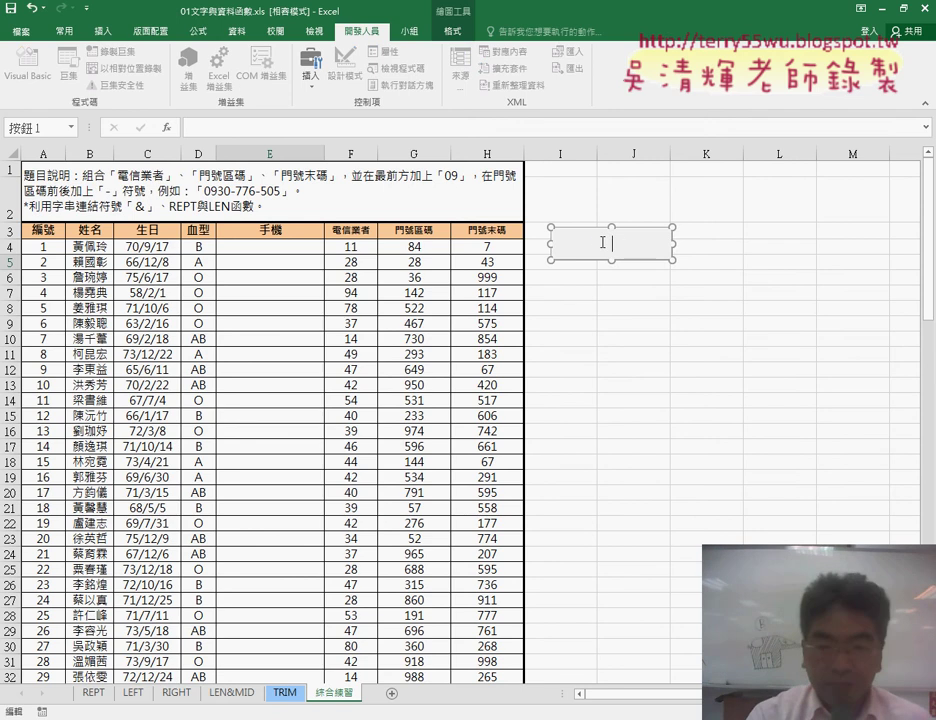
{"action": "type", "text": "門號"}
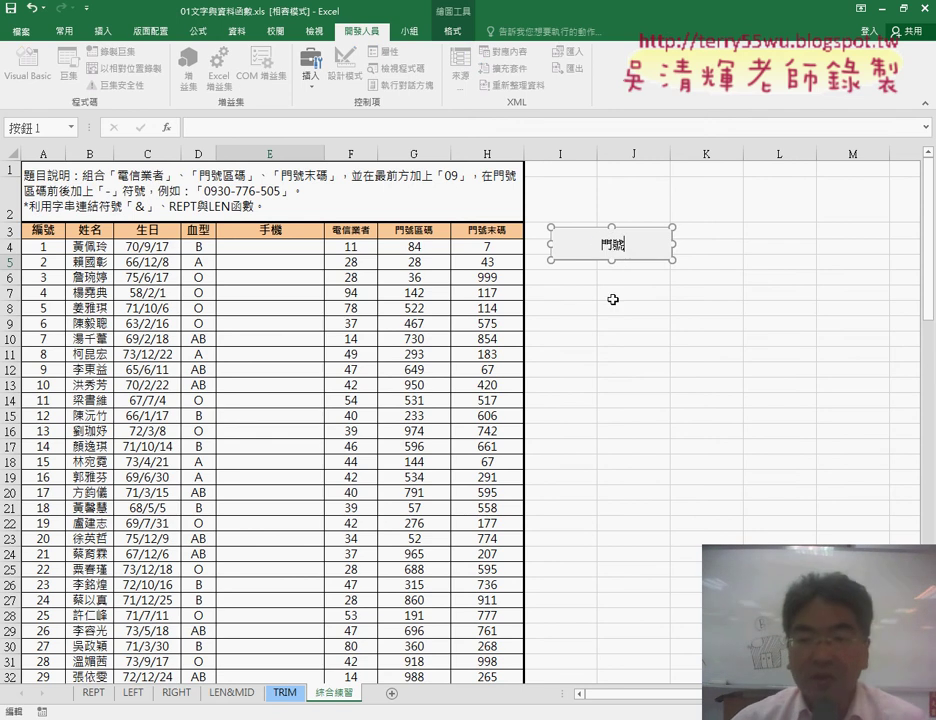
{"action": "left_click", "coordinate": [615, 257]}
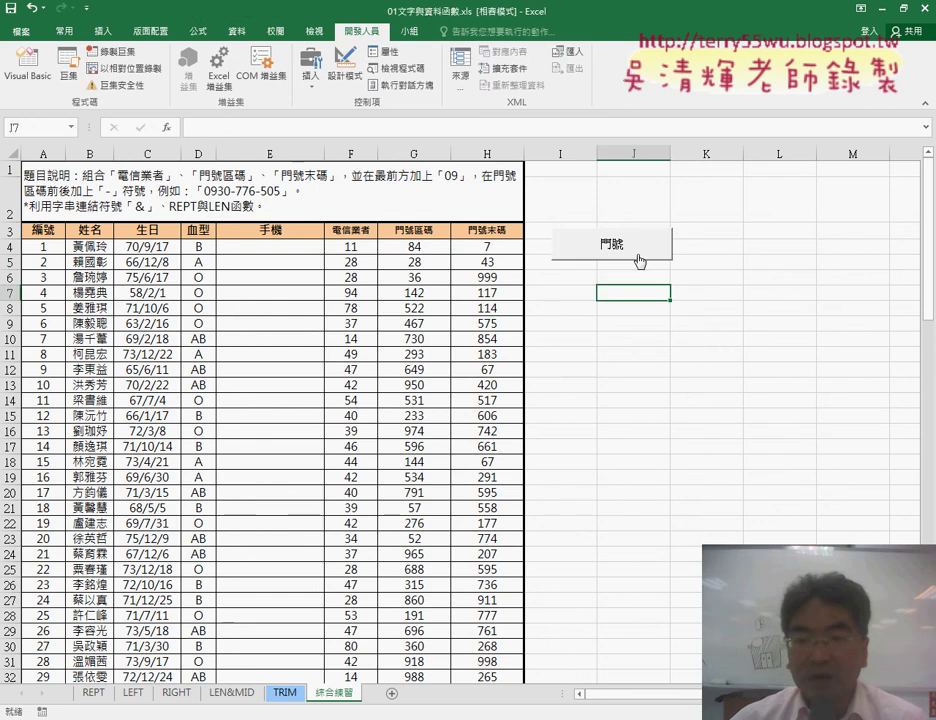
Duplicate the 門號 button, placing the copy below the original
{"action": "right_click", "coordinate": [626, 246]}
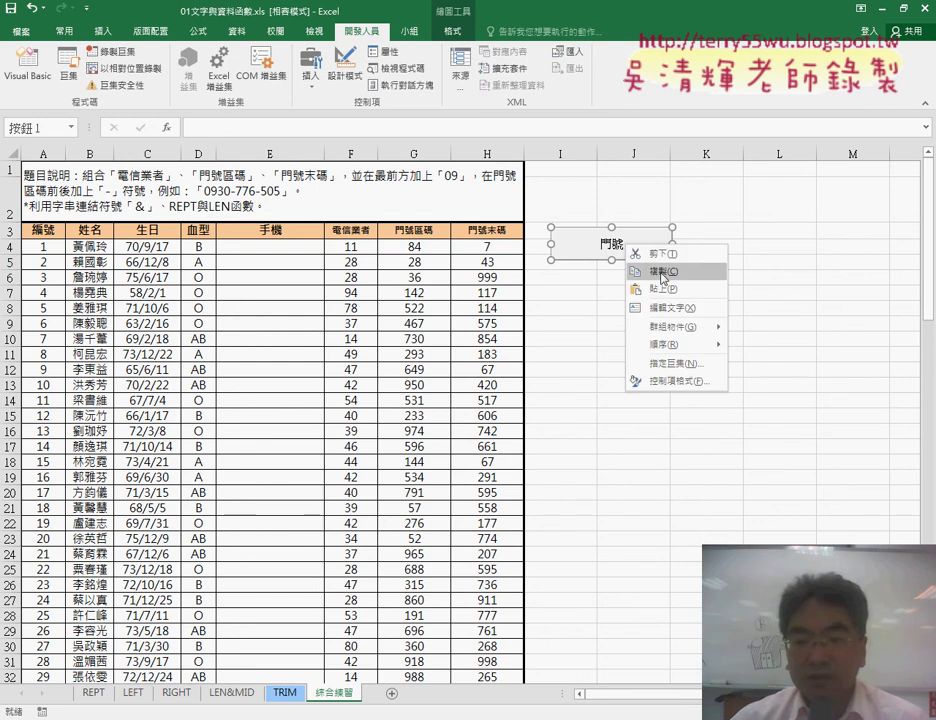
{"action": "left_click", "coordinate": [662, 271]}
{"action": "left_click", "coordinate": [570, 275]}
{"action": "key", "text": "ctrl+v"}
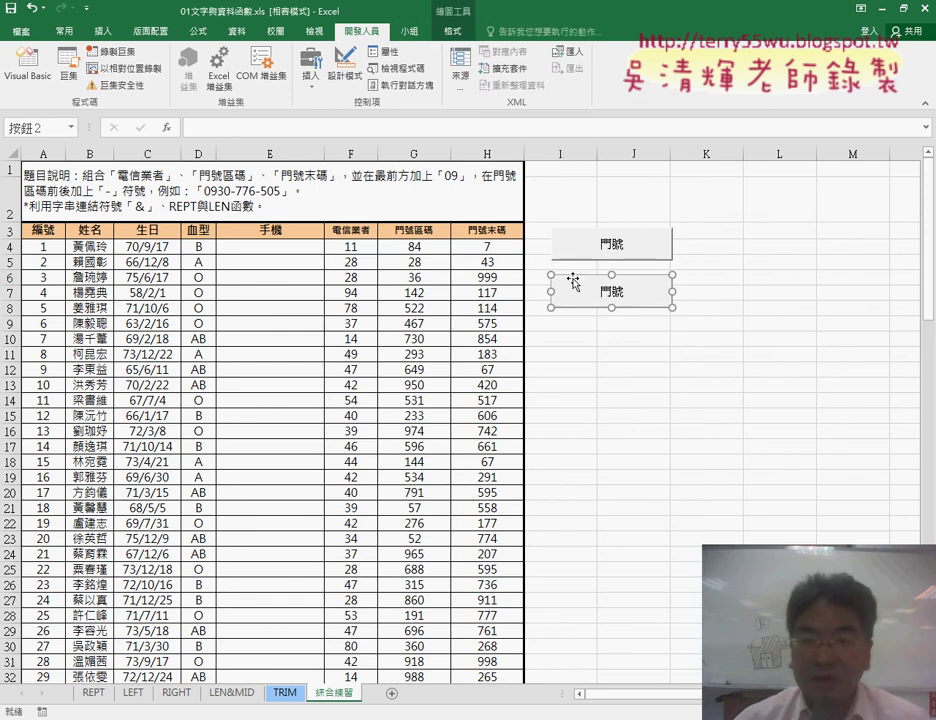
Assign the 清除 macro to the duplicated button
{"action": "right_click", "coordinate": [625, 284]}
{"action": "left_click", "coordinate": [657, 401]}
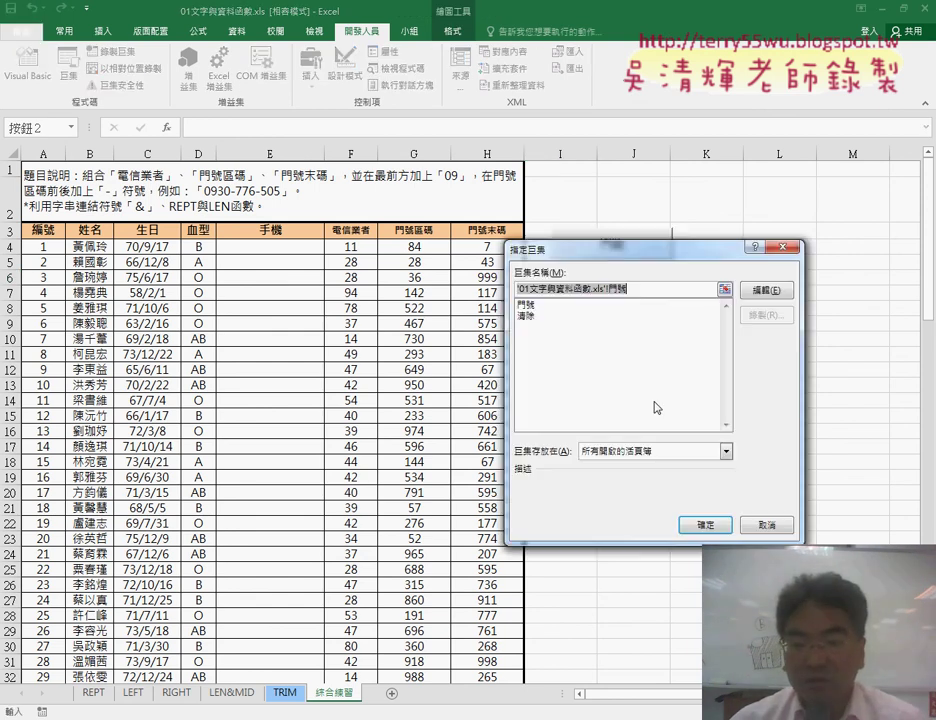
{"action": "left_click", "coordinate": [532, 316]}
{"action": "left_click_drag", "start_coordinate": [543, 292], "coordinate": [517, 290]}
{"action": "right_click", "coordinate": [522, 289]}
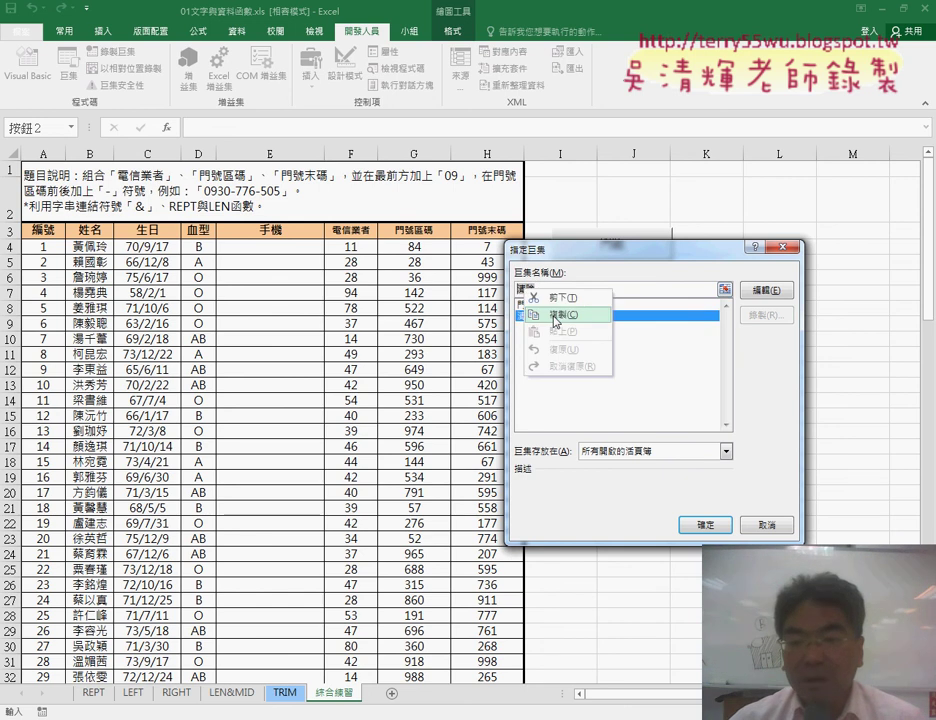
{"action": "left_click", "coordinate": [555, 315]}
{"action": "left_click", "coordinate": [706, 525]}
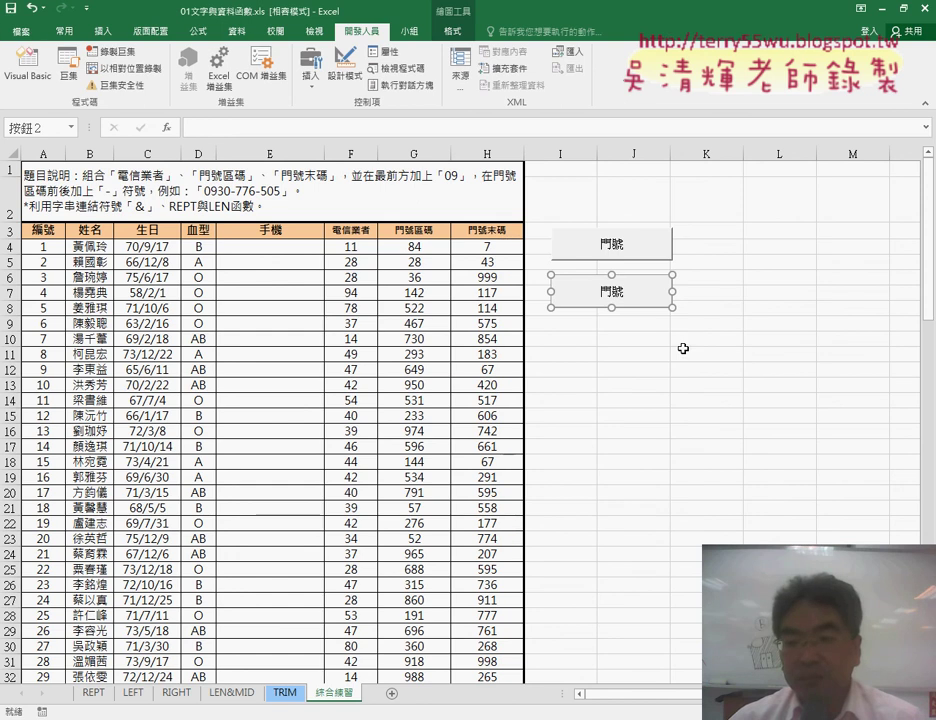
Replace the duplicate button's 門號 caption with 清除
{"action": "left_click", "coordinate": [598, 295]}
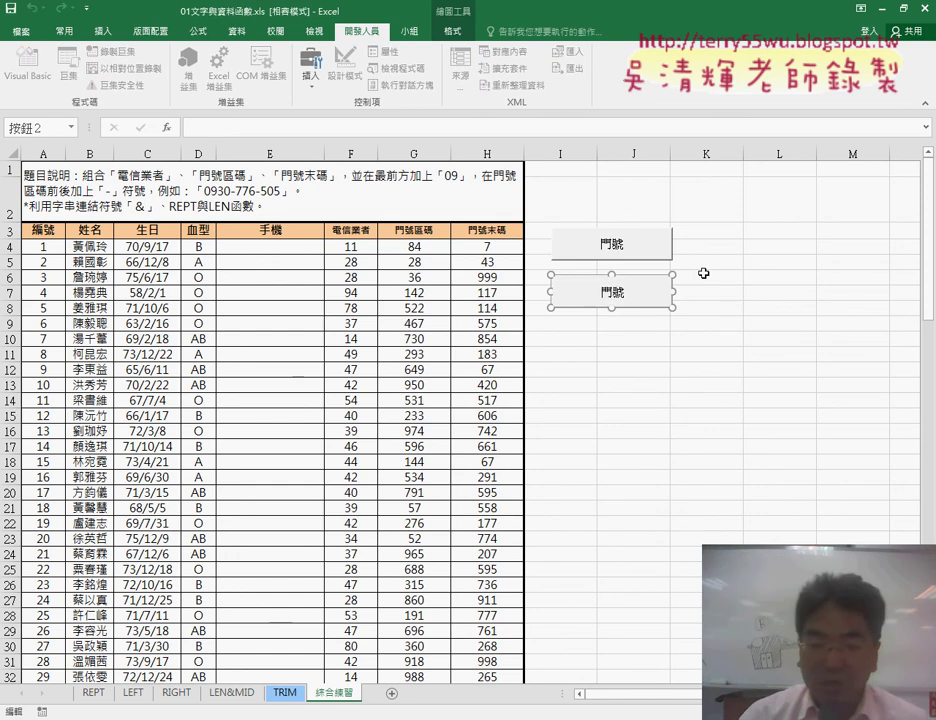
{"action": "key", "text": "Delete"}
{"action": "key", "text": "Delete"}
{"action": "key", "text": "ctrl+v"}
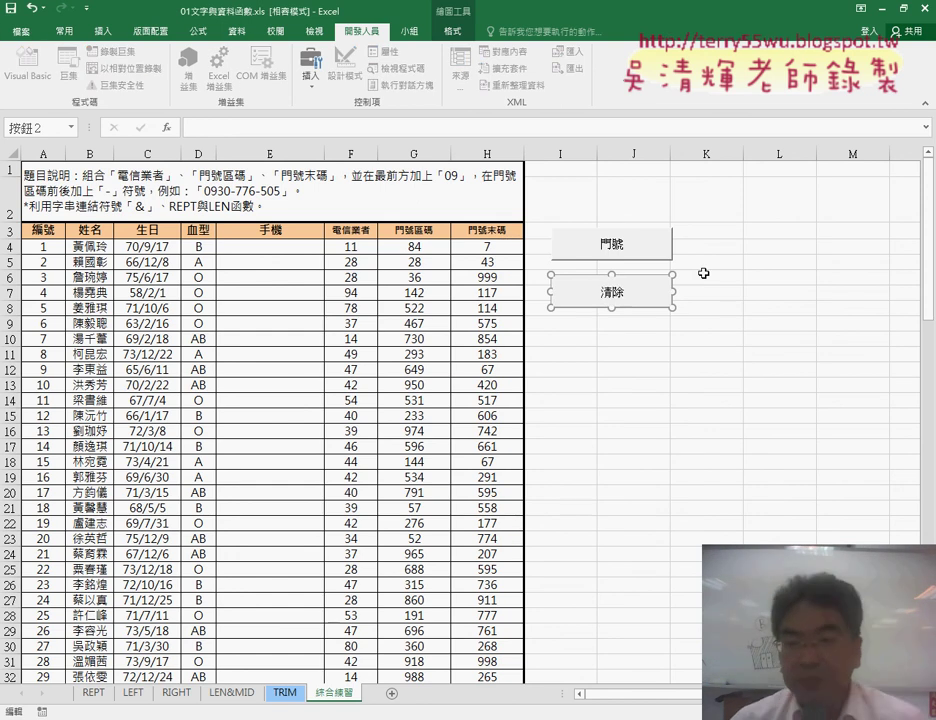
{"action": "left_click", "coordinate": [749, 303]}
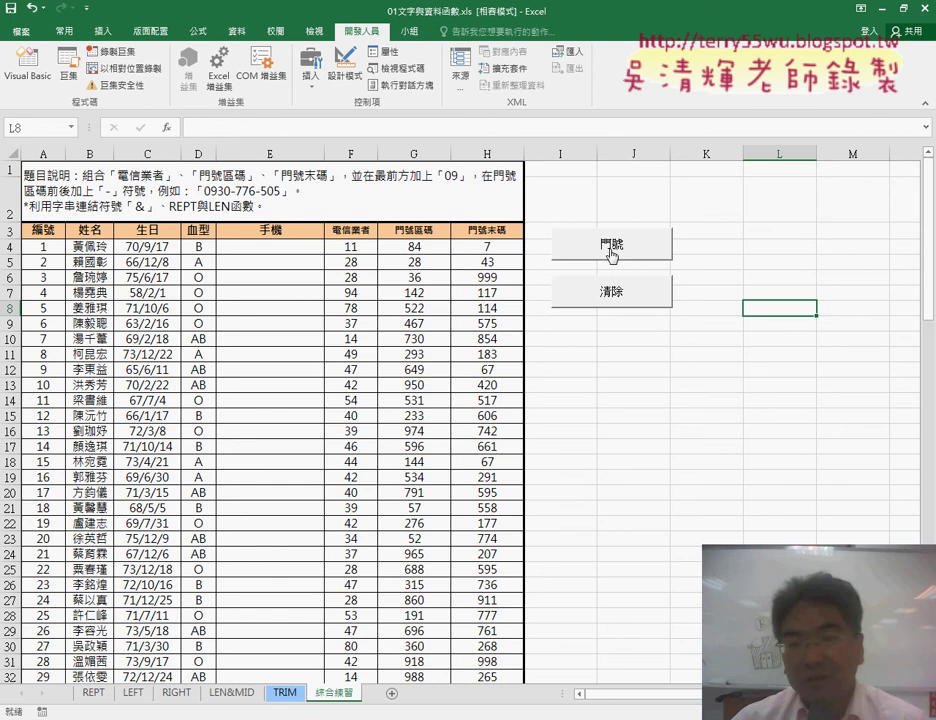
{"action": "left_click", "coordinate": [616, 253]}
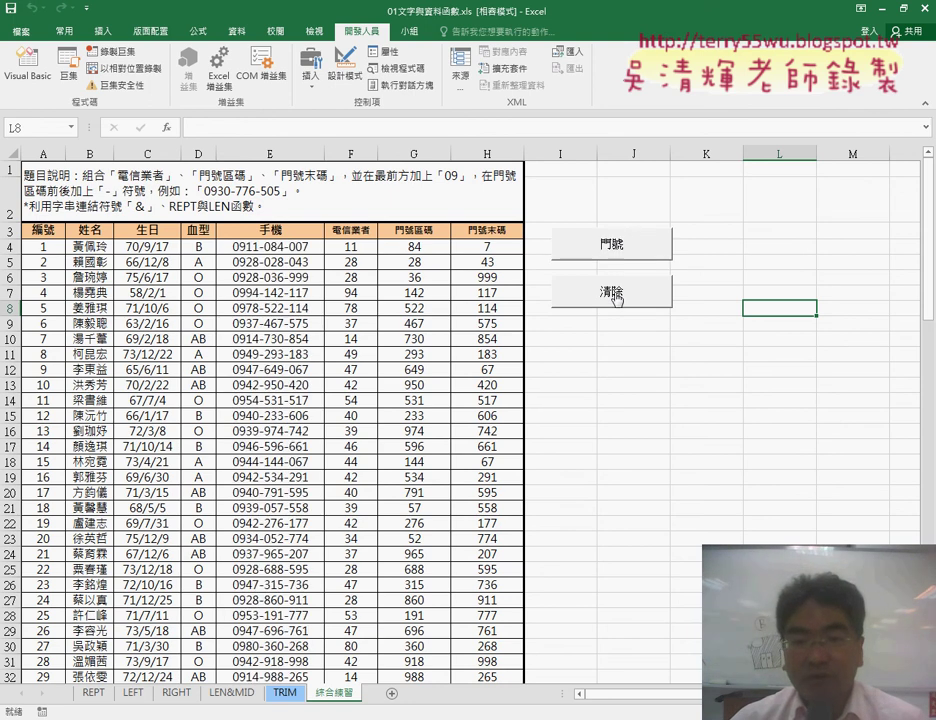
{"action": "left_click", "coordinate": [614, 293]}
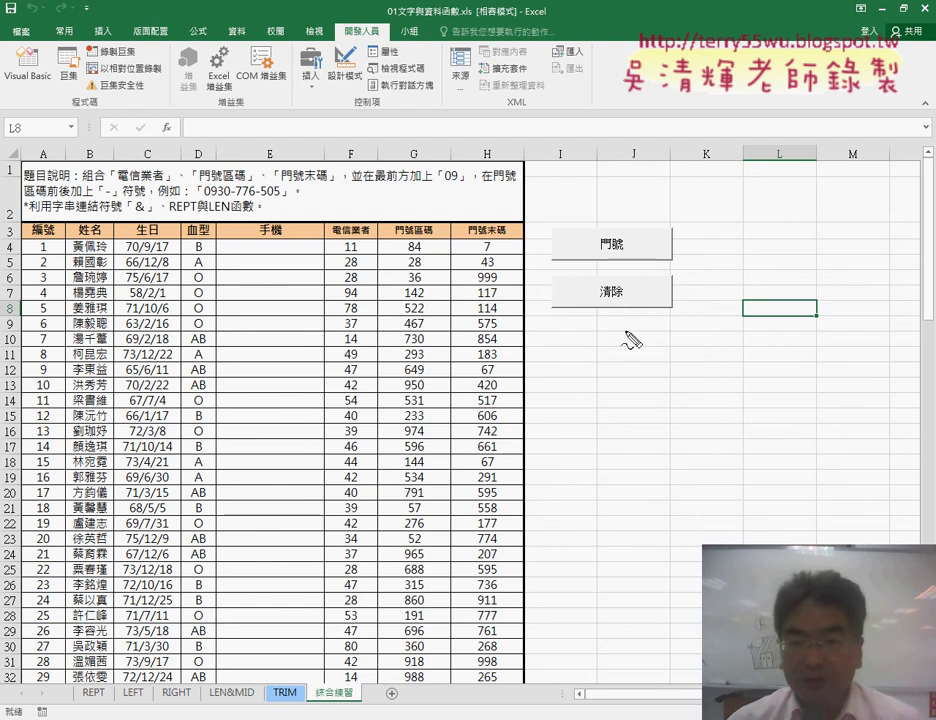
{"action": "mouse_move", "coordinate": [615, 333]}
{"action": "left_mouse_down"}
{"action": "mouse_move", "coordinate": [694, 246]}
{"action": "mouse_move", "coordinate": [660, 333]}
{"action": "left_mouse_up"}
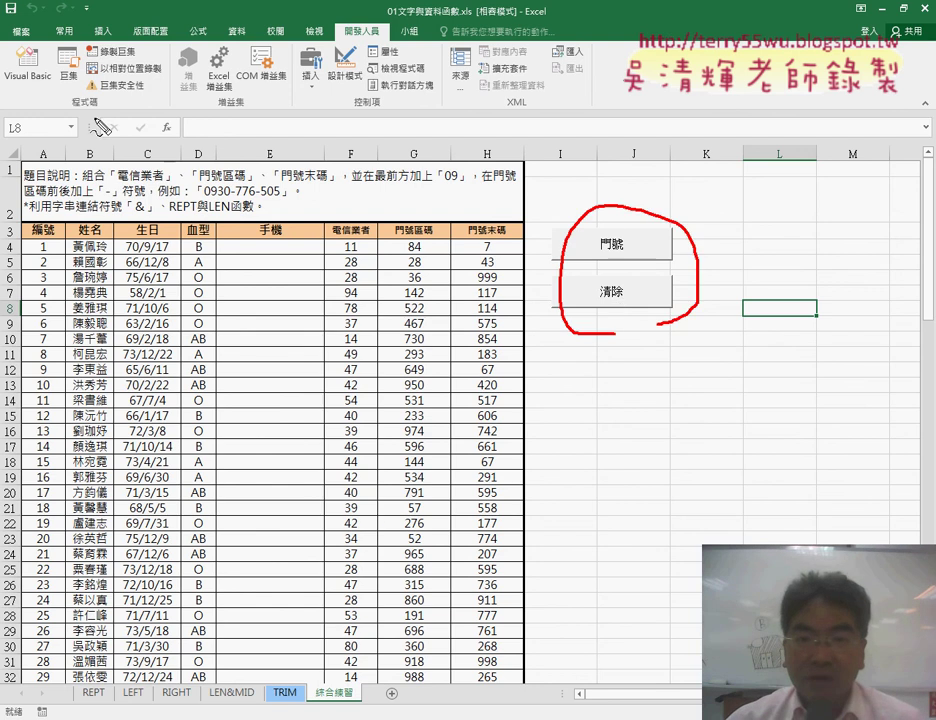
{"action": "left_click_drag", "start_coordinate": [340, 38], "coordinate": [372, 36]}
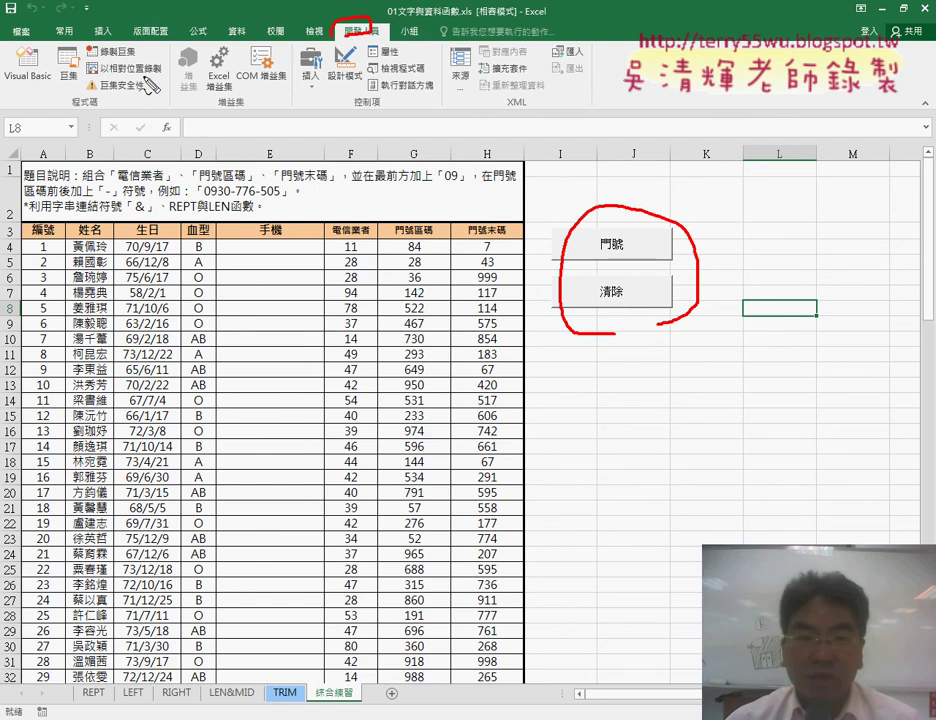
{"action": "mouse_move", "coordinate": [15, 85]}
{"action": "left_mouse_down"}
{"action": "mouse_move", "coordinate": [10, 35]}
{"action": "mouse_move", "coordinate": [48, 100]}
{"action": "left_mouse_up"}
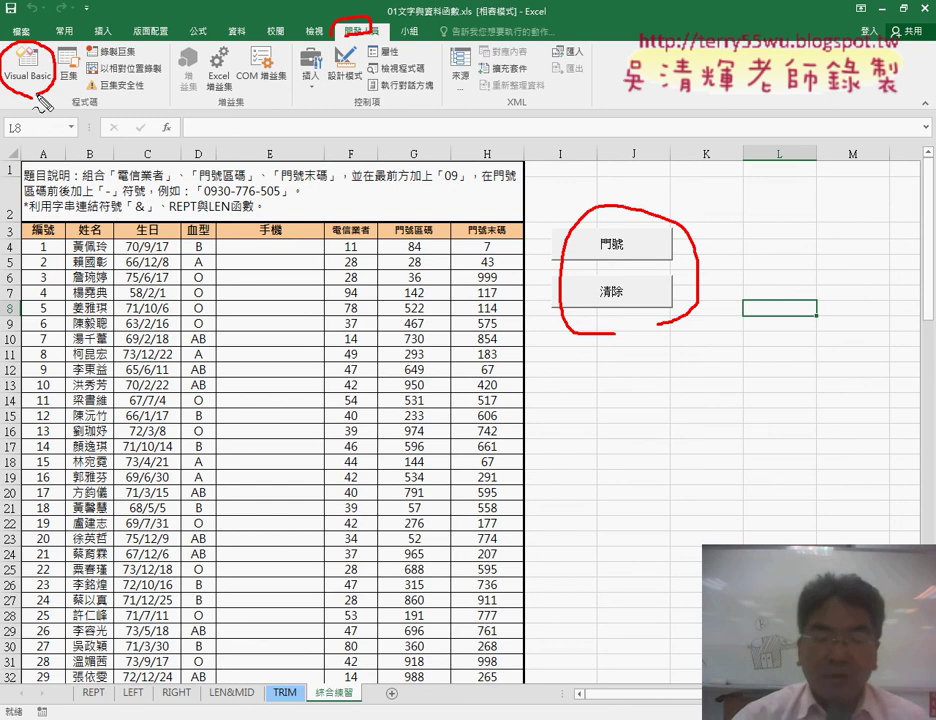
{"action": "key", "text": "Escape"}
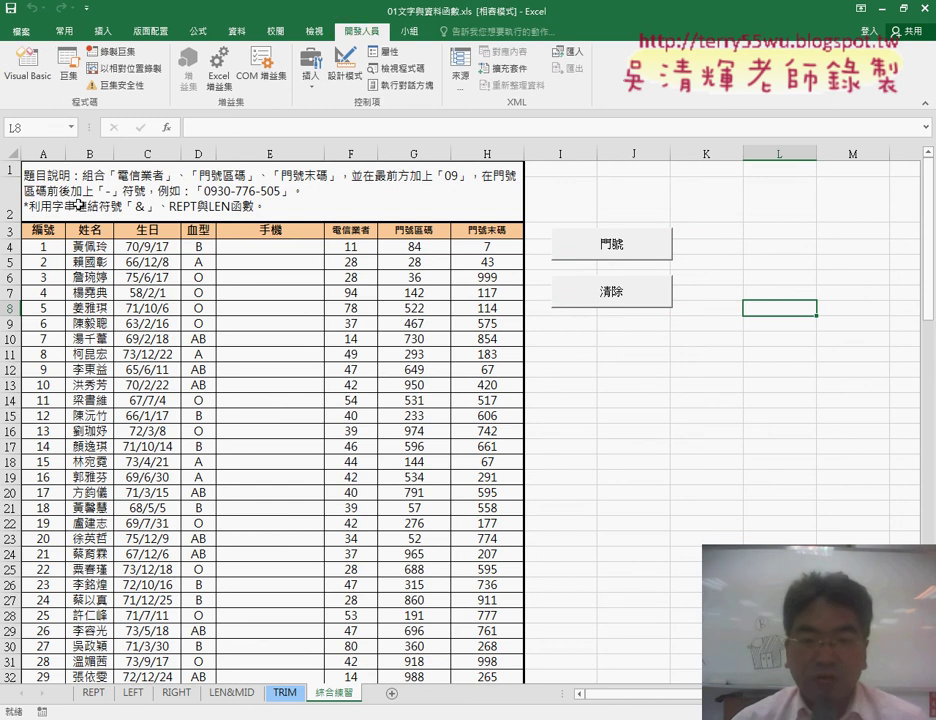
{"action": "left_click", "coordinate": [293, 254]}
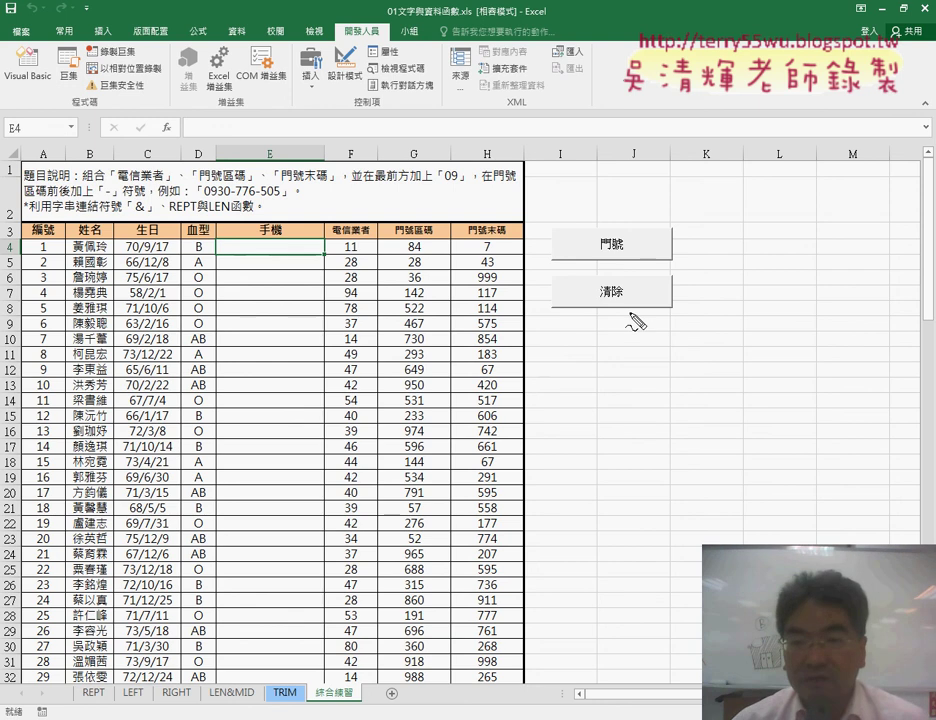
{"action": "mouse_move", "coordinate": [633, 320]}
{"action": "left_mouse_down"}
{"action": "mouse_move", "coordinate": [540, 280]}
{"action": "mouse_move", "coordinate": [604, 236]}
{"action": "mouse_move", "coordinate": [627, 347]}
{"action": "left_mouse_up"}
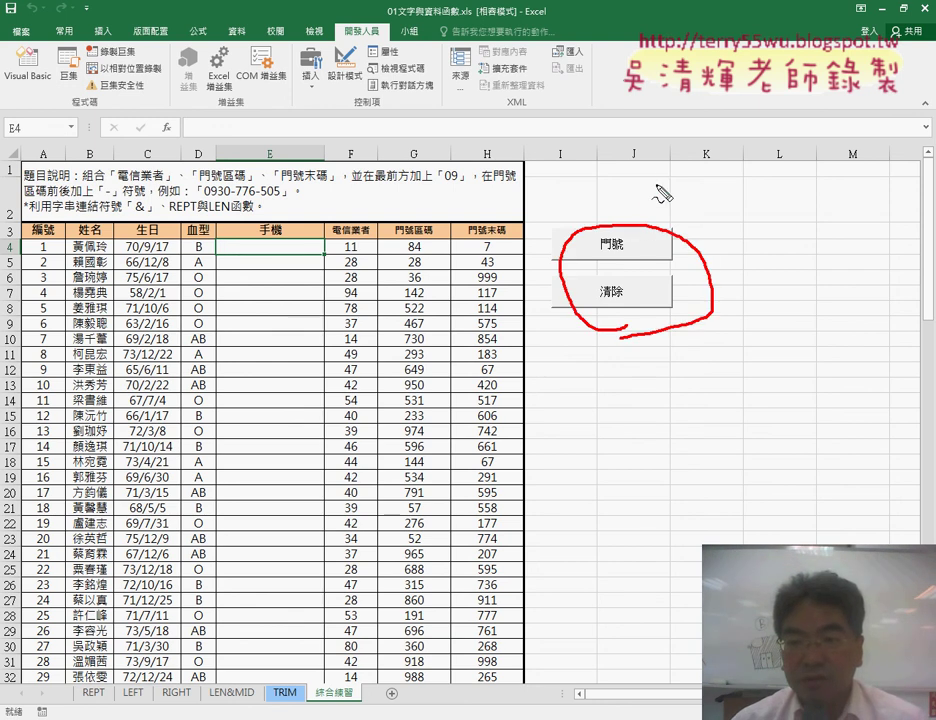
{"action": "left_click_drag", "start_coordinate": [658, 178], "coordinate": [643, 228]}
{"action": "left_click_drag", "start_coordinate": [634, 206], "coordinate": [668, 203]}
{"action": "left_click_drag", "start_coordinate": [725, 182], "coordinate": [726, 206]}
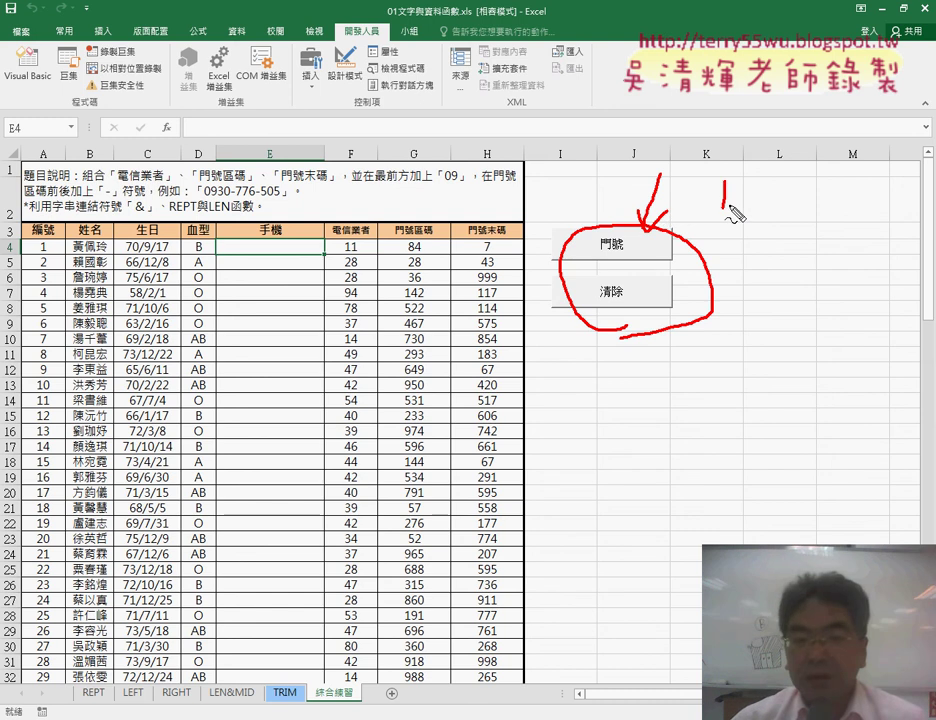
{"action": "left_click_drag", "start_coordinate": [180, 110], "coordinate": [176, 108]}
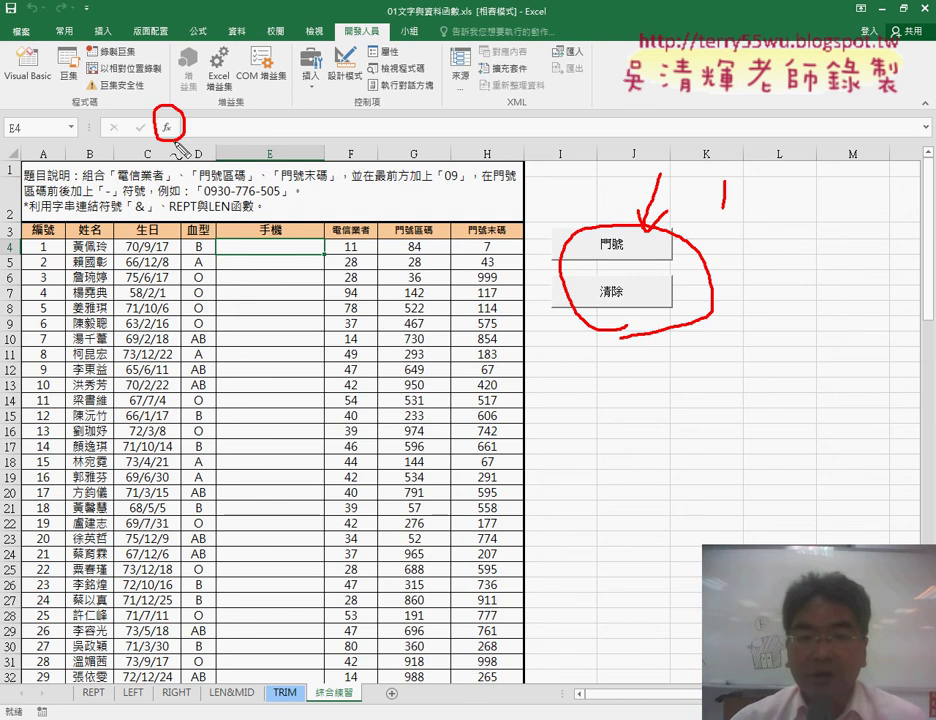
{"action": "left_click_drag", "start_coordinate": [273, 72], "coordinate": [203, 98]}
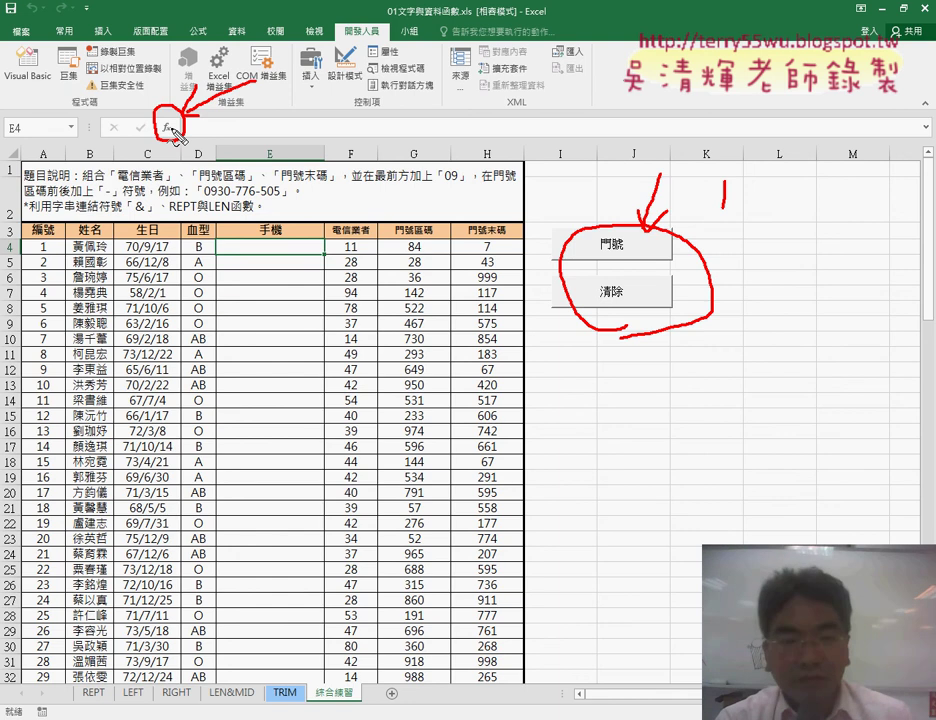
Filter Insert Function to the 使用者定義 category to find 手機 for E4's formula
{"action": "key", "text": "Escape"}
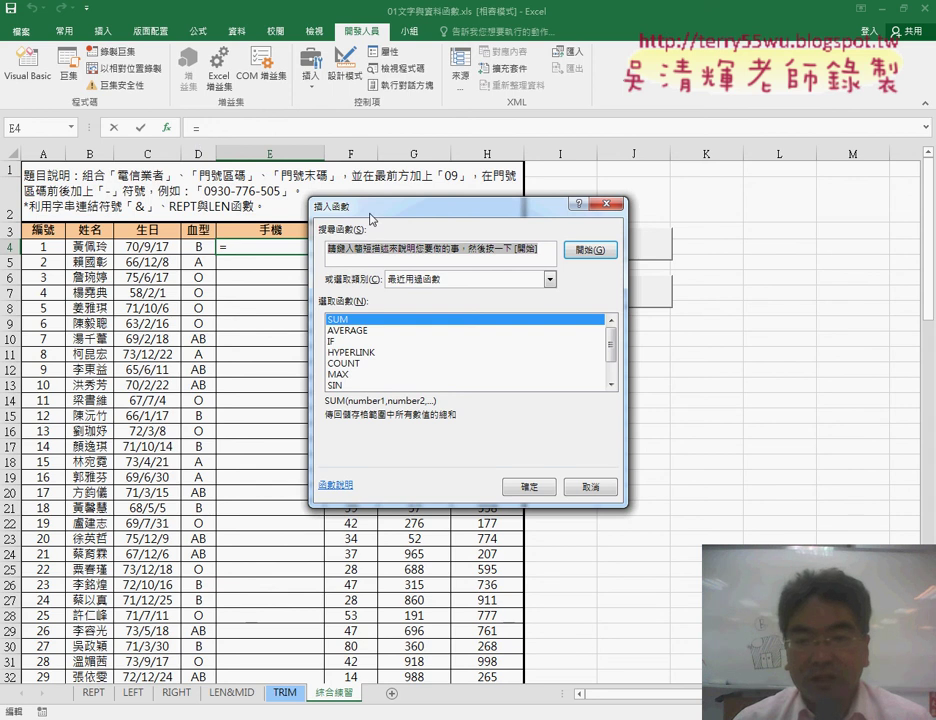
{"action": "left_click_drag", "start_coordinate": [370, 218], "coordinate": [457, 103]}
{"action": "left_click", "coordinate": [638, 165]}
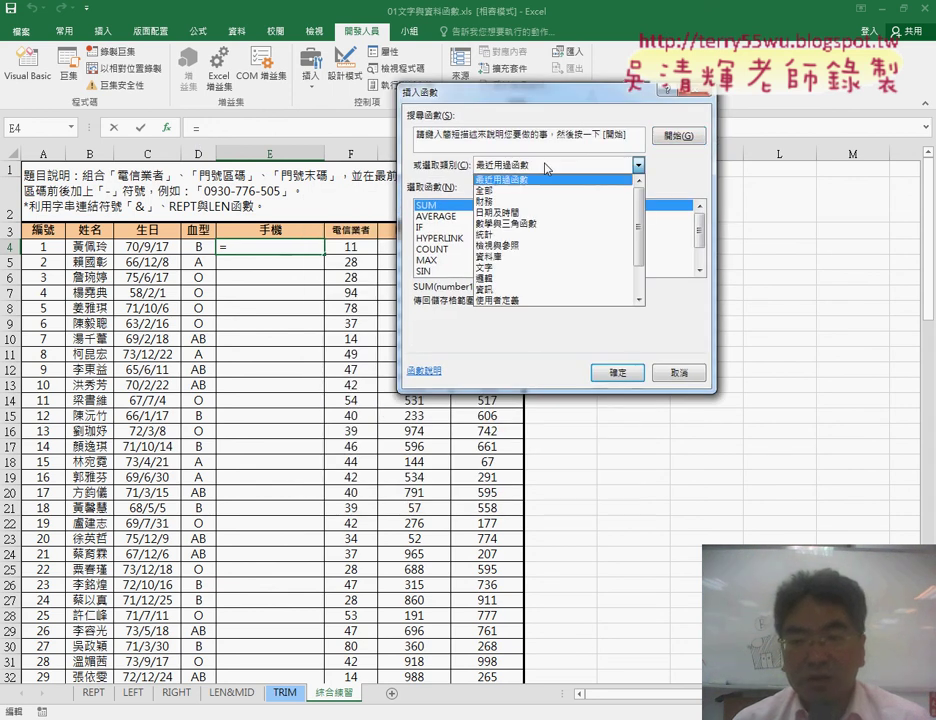
{"action": "left_click", "coordinate": [516, 303]}
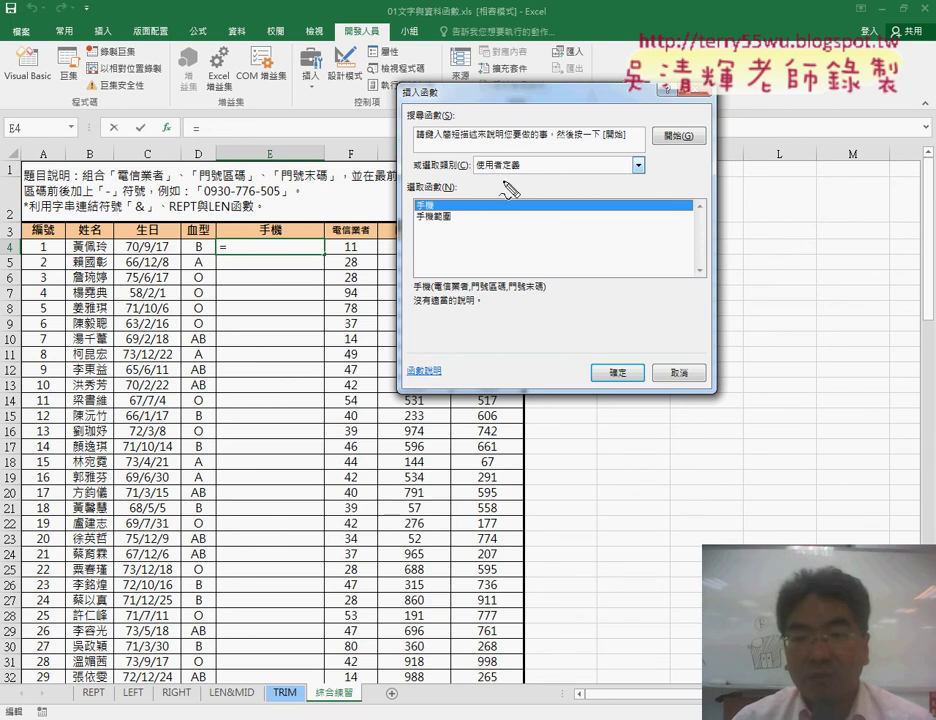
{"action": "left_click_drag", "start_coordinate": [510, 185], "coordinate": [530, 155]}
{"action": "mouse_move", "coordinate": [413, 229]}
{"action": "left_mouse_down"}
{"action": "mouse_move", "coordinate": [432, 228]}
{"action": "mouse_move", "coordinate": [437, 183]}
{"action": "mouse_move", "coordinate": [447, 197]}
{"action": "left_mouse_up"}
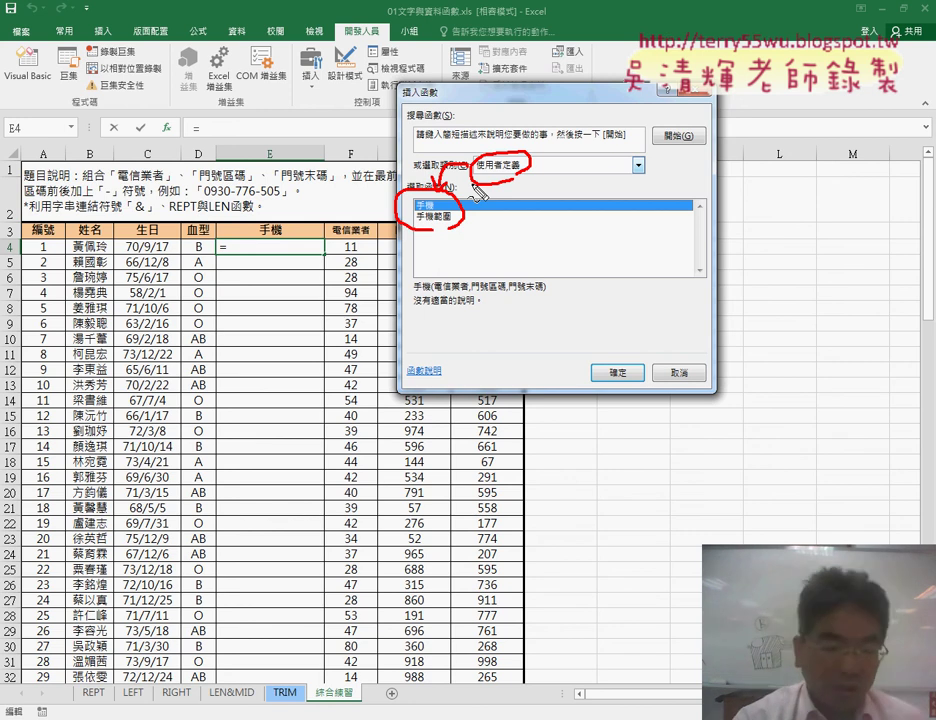
{"action": "key", "text": "Escape"}
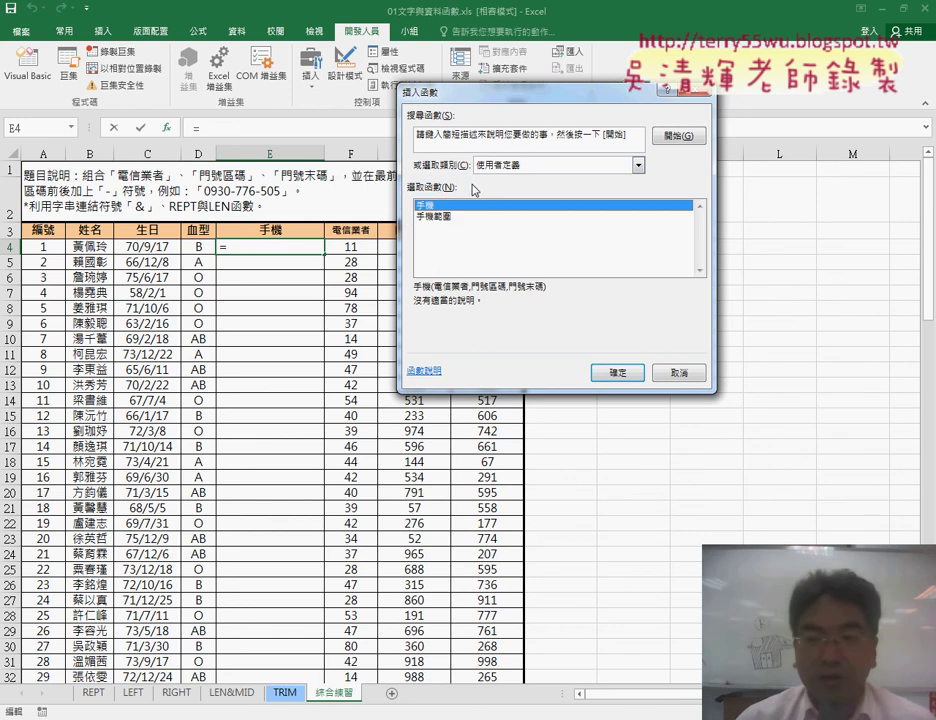
{"action": "left_click", "coordinate": [514, 166]}
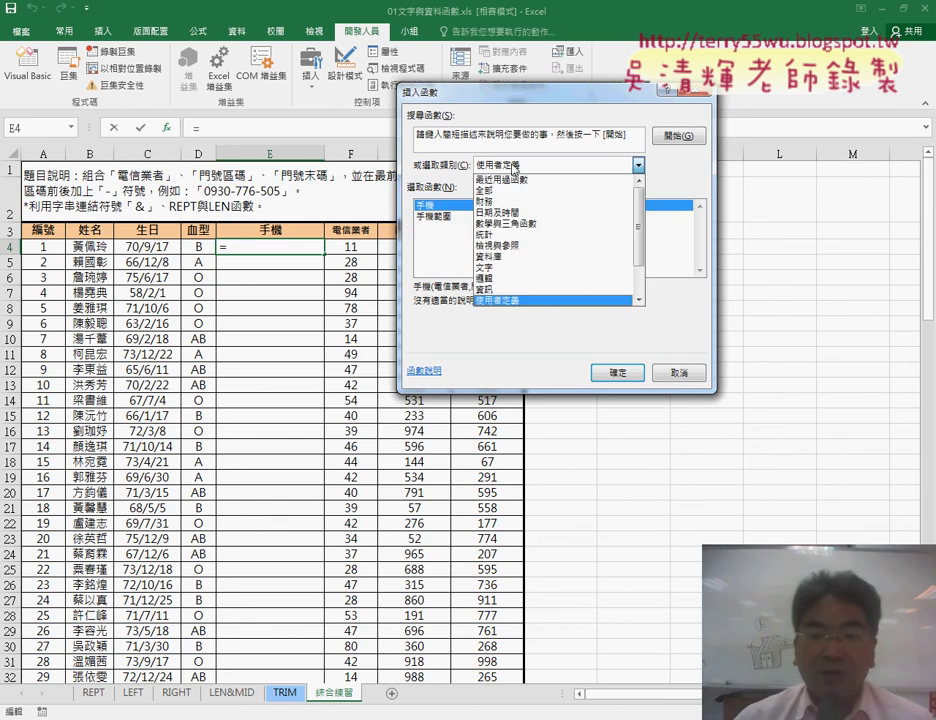
{"action": "left_click", "coordinate": [436, 193]}
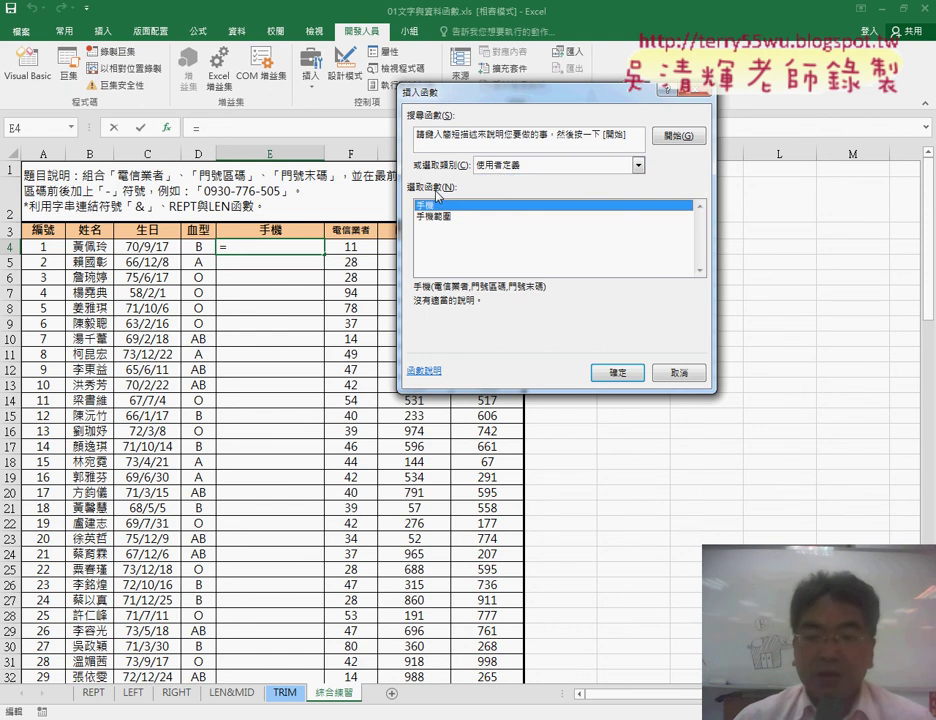
Choose 手機 and set 電信業者, 門號區碼 and 門號末碼 to F4, G4 and H4
{"action": "left_click", "coordinate": [617, 372]}
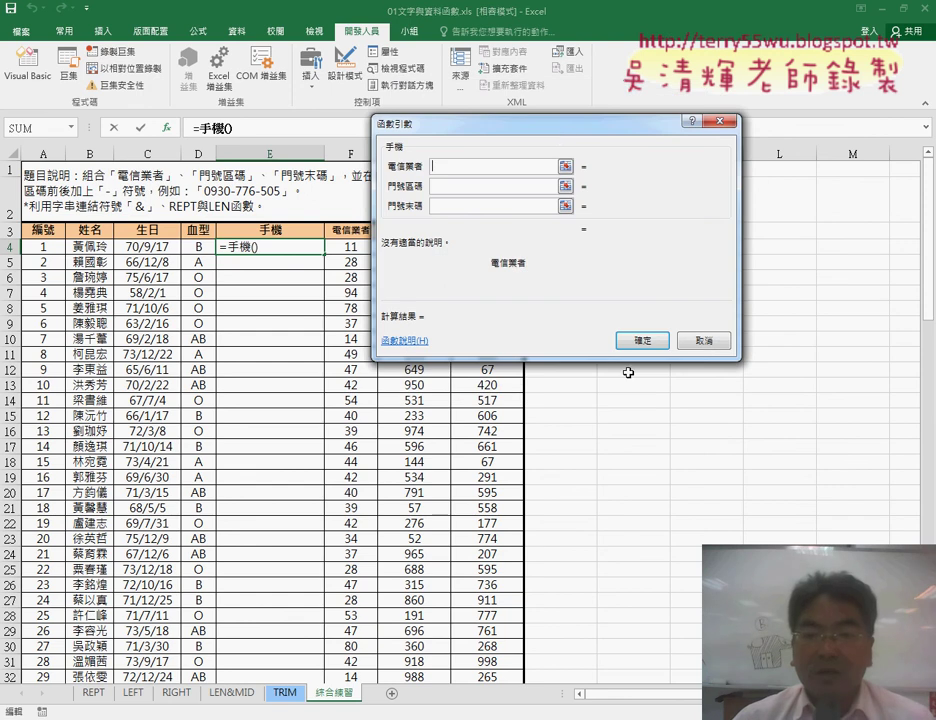
{"action": "left_click_drag", "start_coordinate": [547, 131], "coordinate": [576, 321]}
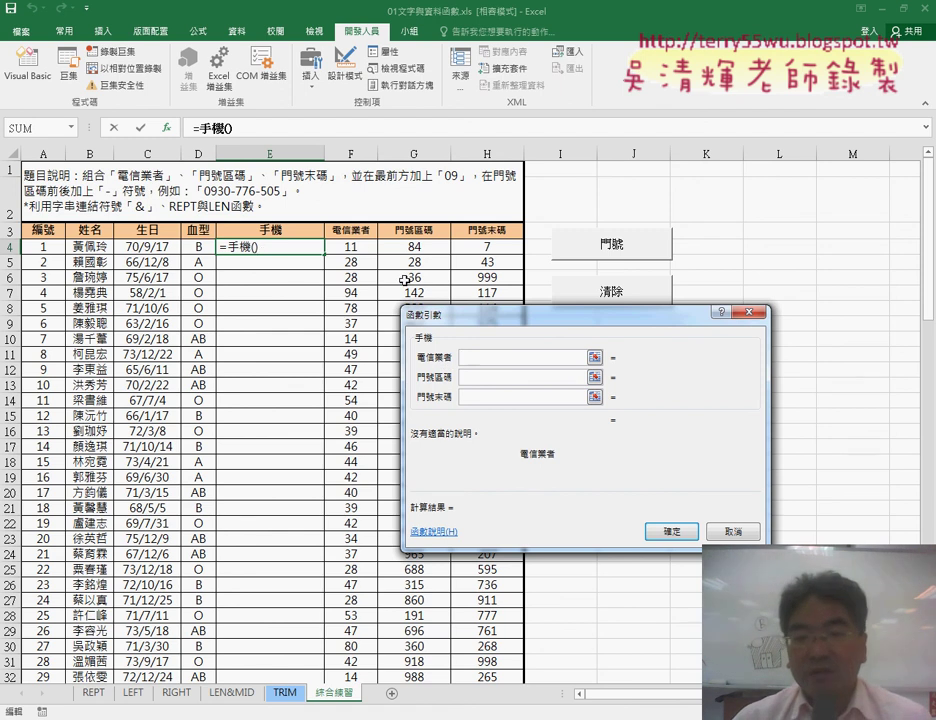
{"action": "left_click", "coordinate": [358, 248]}
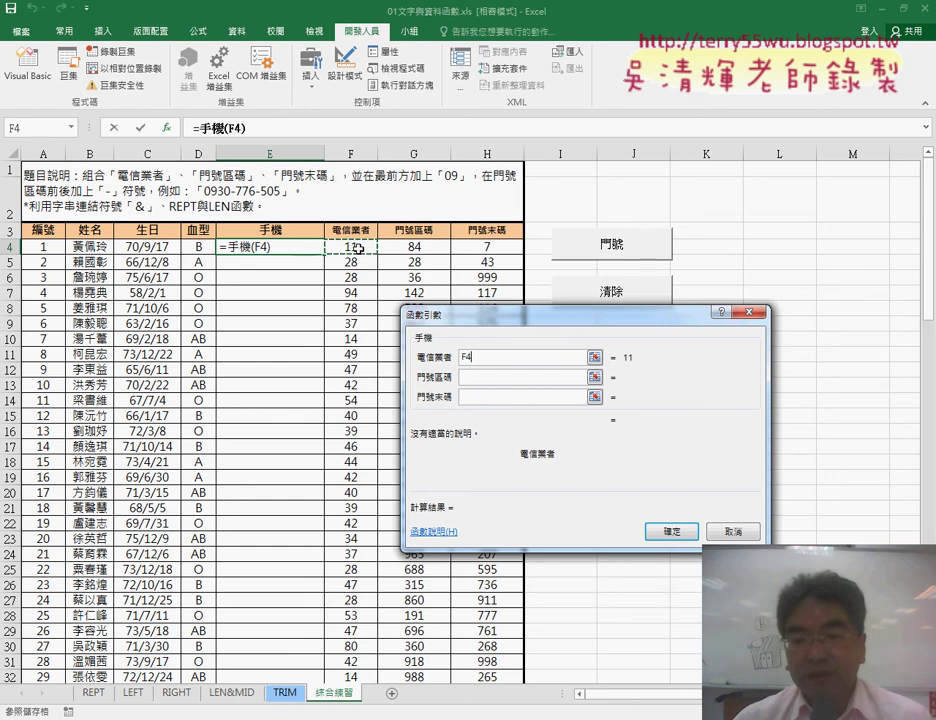
{"action": "left_click", "coordinate": [477, 379]}
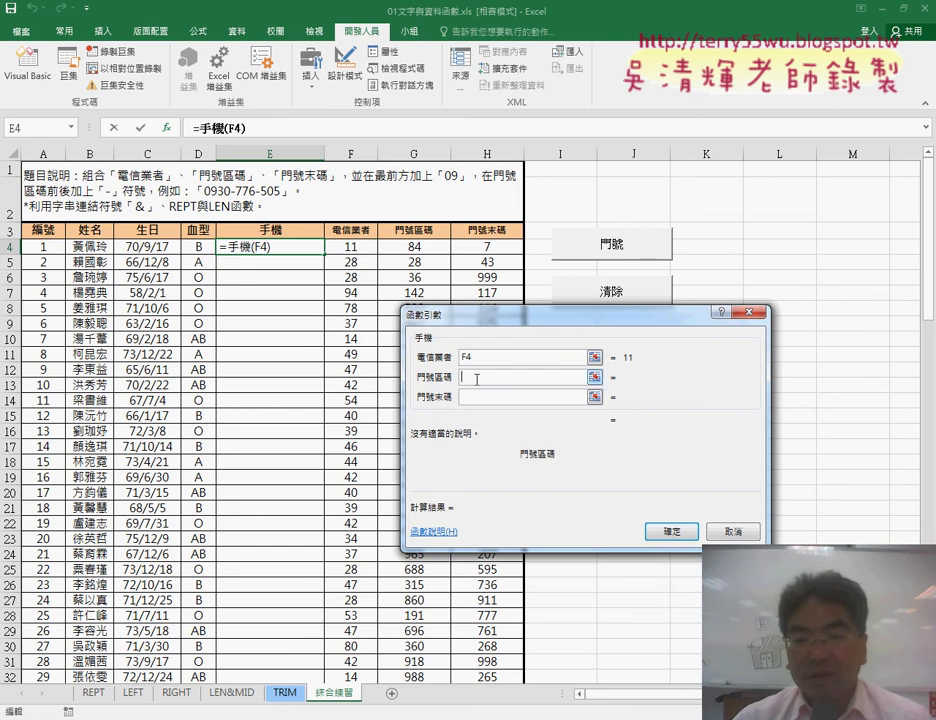
{"action": "left_click", "coordinate": [428, 248]}
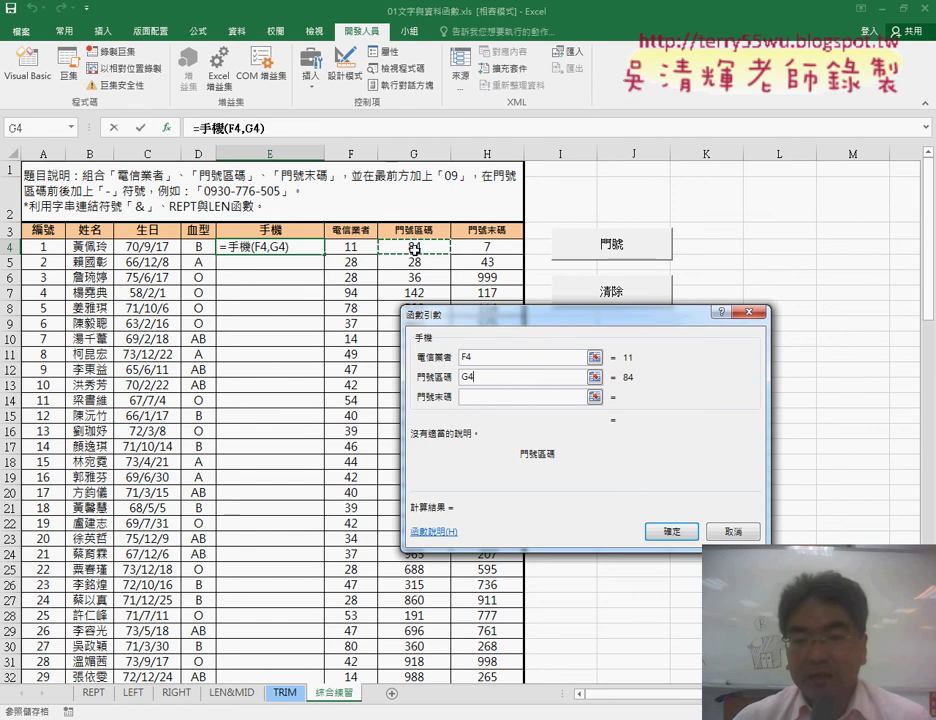
{"action": "left_click", "coordinate": [479, 395]}
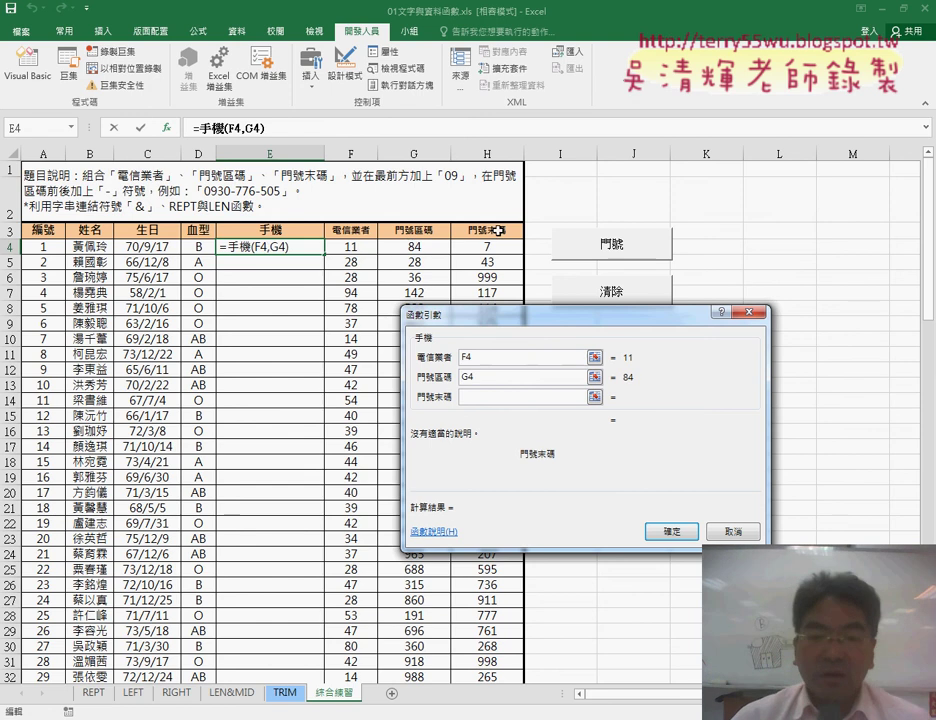
{"action": "left_click", "coordinate": [490, 247]}
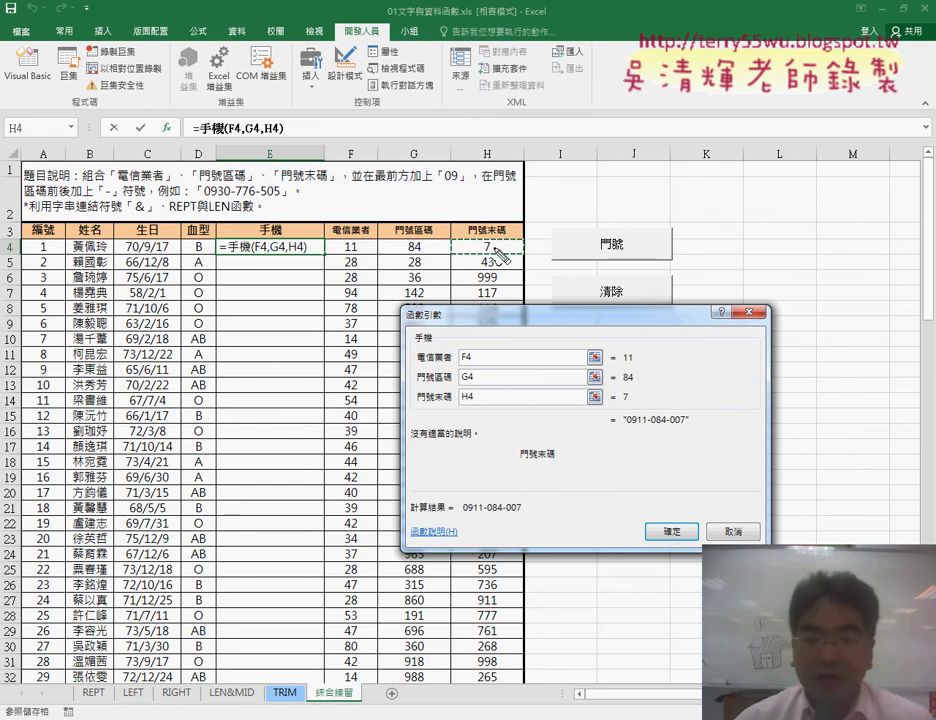
{"action": "left_click_drag", "start_coordinate": [352, 236], "coordinate": [360, 260]}
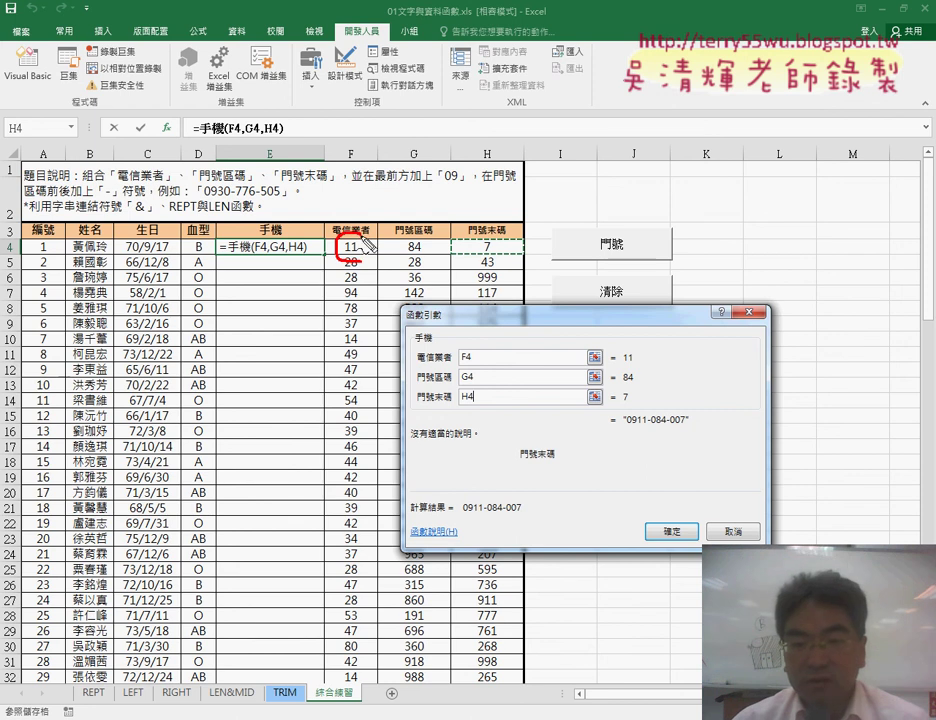
{"action": "left_click_drag", "start_coordinate": [416, 236], "coordinate": [425, 262]}
{"action": "left_click_drag", "start_coordinate": [486, 234], "coordinate": [492, 258]}
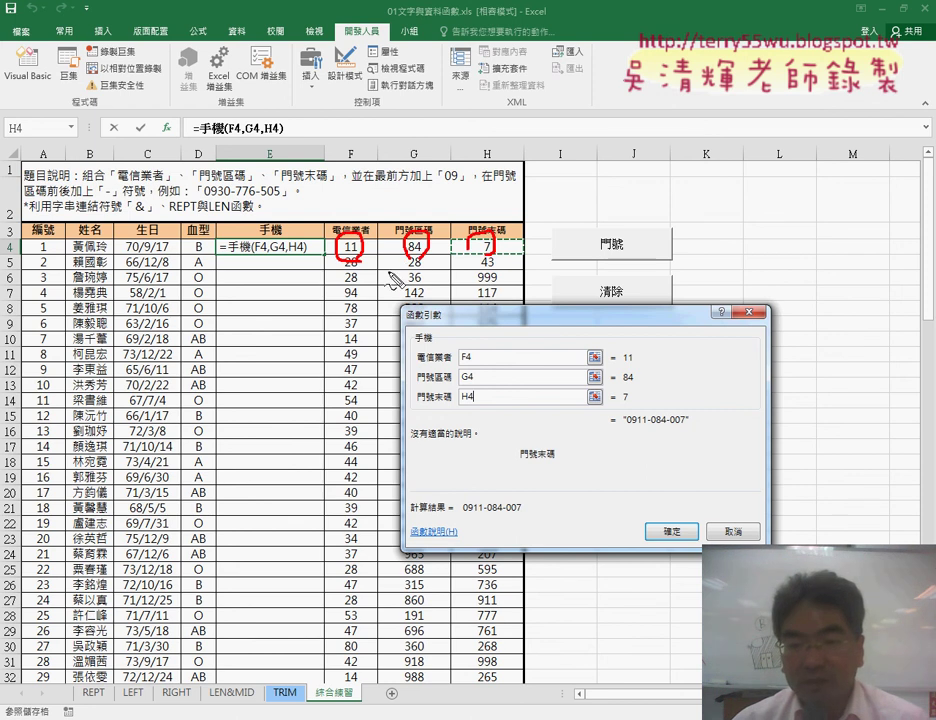
{"action": "left_click_drag", "start_coordinate": [466, 345], "coordinate": [466, 403]}
{"action": "mouse_move", "coordinate": [362, 260]}
{"action": "left_mouse_down"}
{"action": "mouse_move", "coordinate": [414, 311]}
{"action": "mouse_move", "coordinate": [418, 300]}
{"action": "mouse_move", "coordinate": [440, 322]}
{"action": "left_mouse_up"}
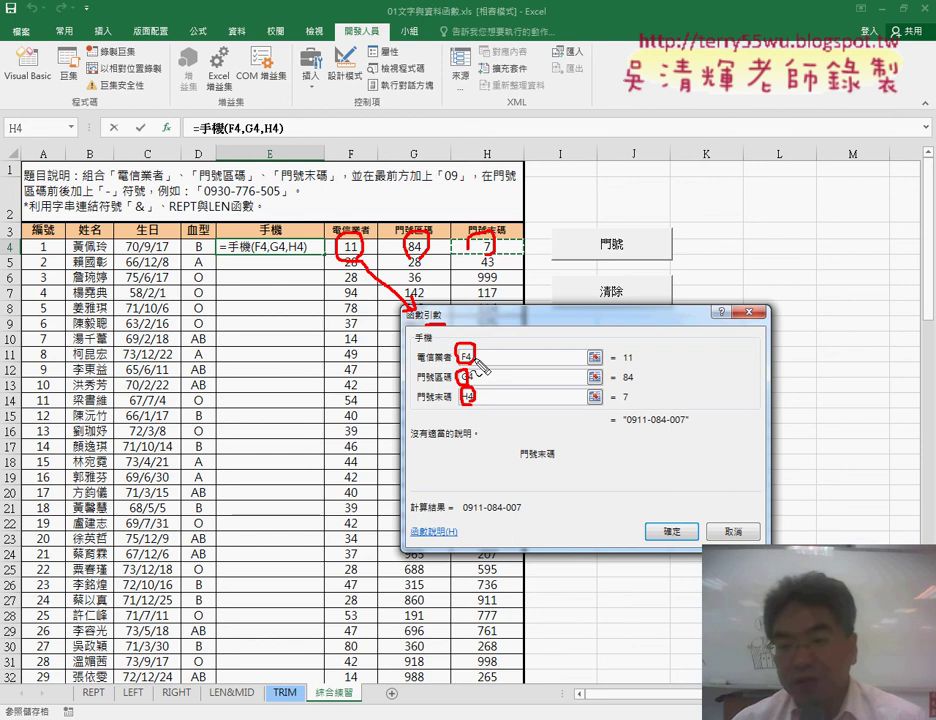
{"action": "left_click_drag", "start_coordinate": [617, 404], "coordinate": [630, 406]}
{"action": "mouse_move", "coordinate": [615, 352]}
{"action": "left_mouse_down"}
{"action": "mouse_move", "coordinate": [635, 402]}
{"action": "mouse_move", "coordinate": [660, 405]}
{"action": "mouse_move", "coordinate": [656, 421]}
{"action": "mouse_move", "coordinate": [688, 430]}
{"action": "left_mouse_up"}
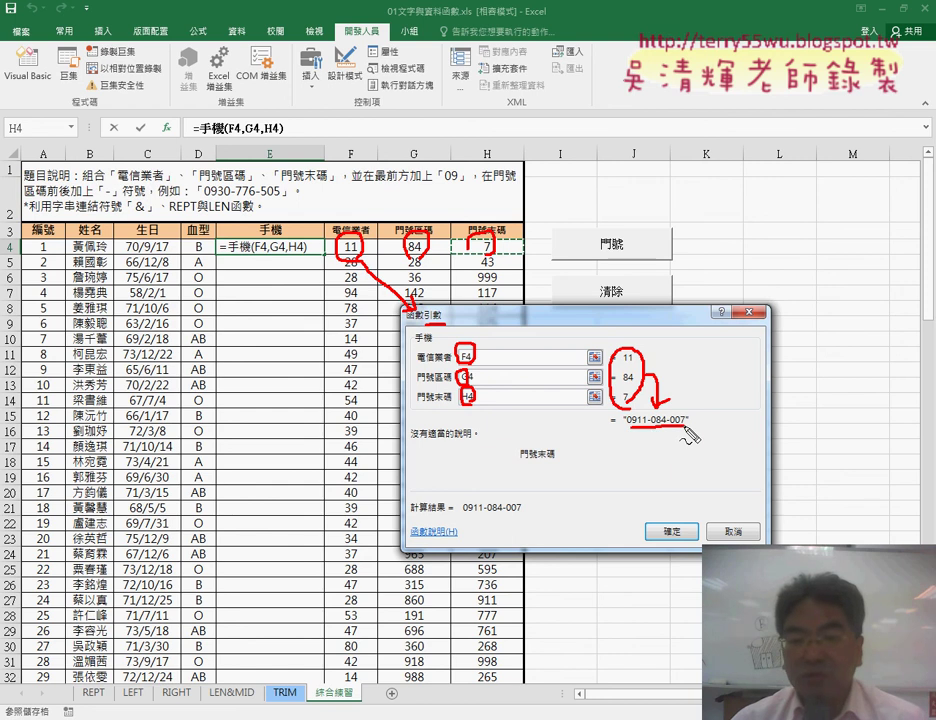
{"action": "left_click_drag", "start_coordinate": [406, 322], "coordinate": [432, 322]}
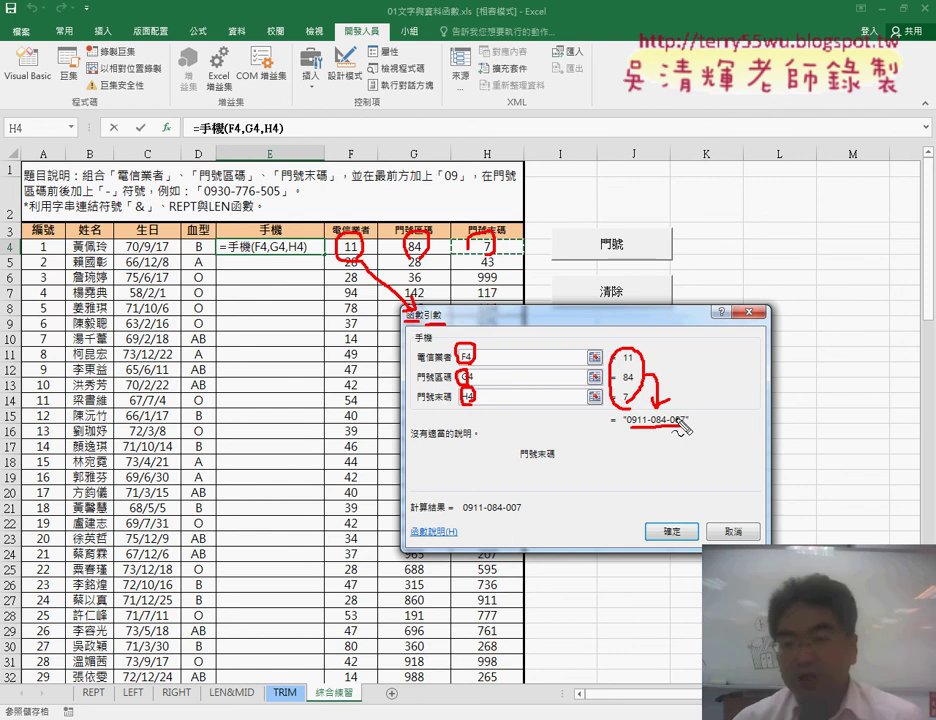
{"action": "mouse_move", "coordinate": [692, 521]}
{"action": "left_mouse_down"}
{"action": "mouse_move", "coordinate": [650, 532]}
{"action": "mouse_move", "coordinate": [678, 541]}
{"action": "mouse_move", "coordinate": [300, 258]}
{"action": "mouse_move", "coordinate": [266, 262]}
{"action": "left_mouse_up"}
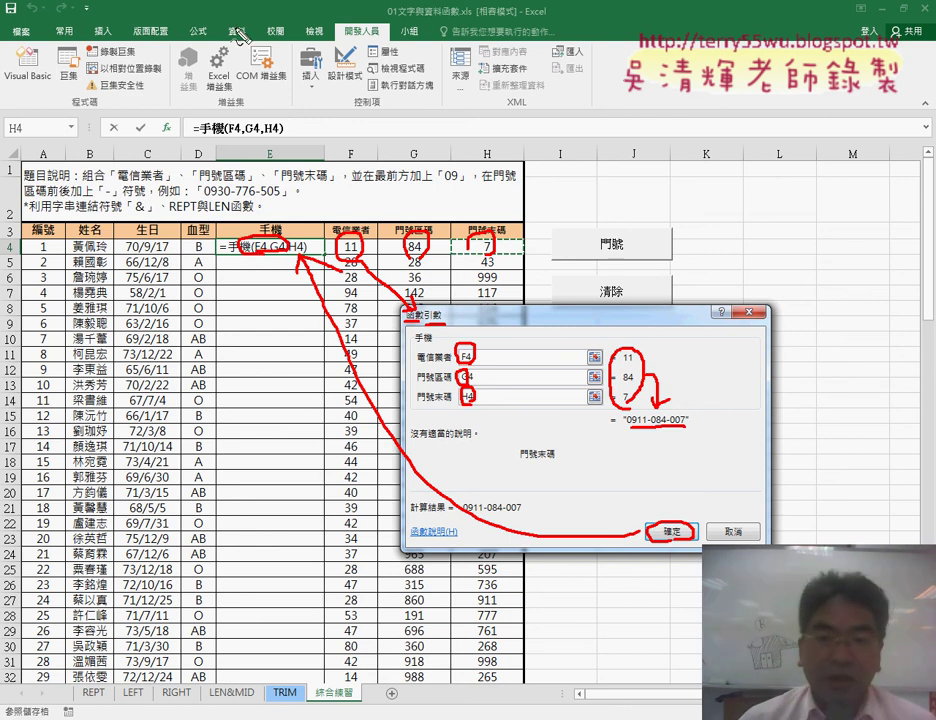
{"action": "mouse_move", "coordinate": [262, 72]}
{"action": "left_mouse_down"}
{"action": "mouse_move", "coordinate": [270, 103]}
{"action": "mouse_move", "coordinate": [291, 70]}
{"action": "mouse_move", "coordinate": [292, 104]}
{"action": "mouse_move", "coordinate": [345, 104]}
{"action": "mouse_move", "coordinate": [342, 90]}
{"action": "mouse_move", "coordinate": [395, 103]}
{"action": "left_mouse_up"}
{"action": "left_click_drag", "start_coordinate": [197, 128], "coordinate": [400, 131]}
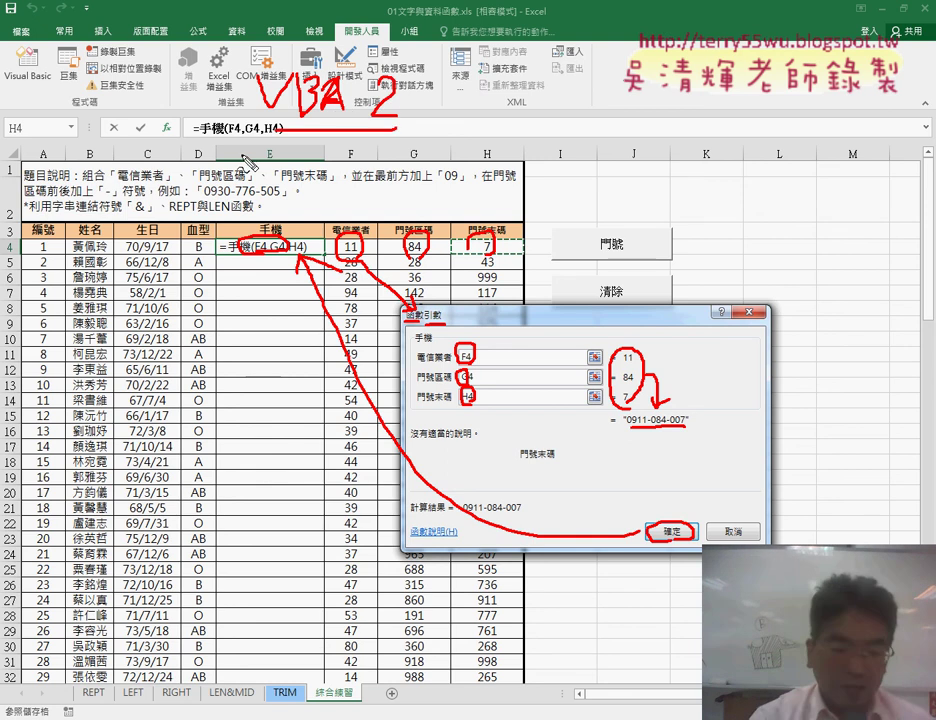
{"action": "key", "text": "Escape"}
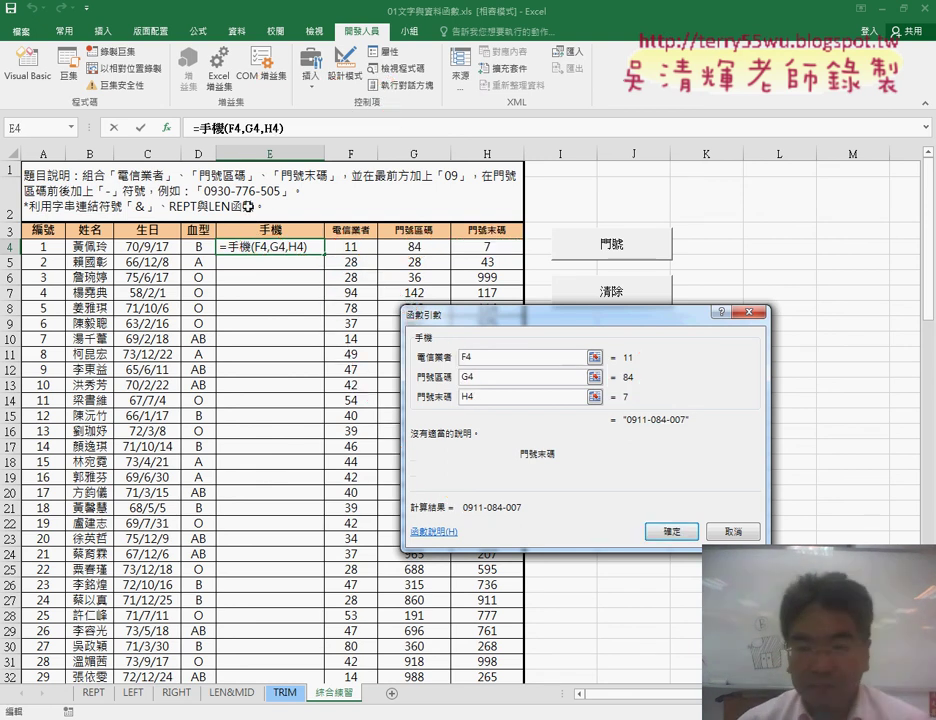
Enter =手機(F4,G4,H4) in E4 and fill it down the whole 手機 column
{"action": "left_click", "coordinate": [670, 531]}
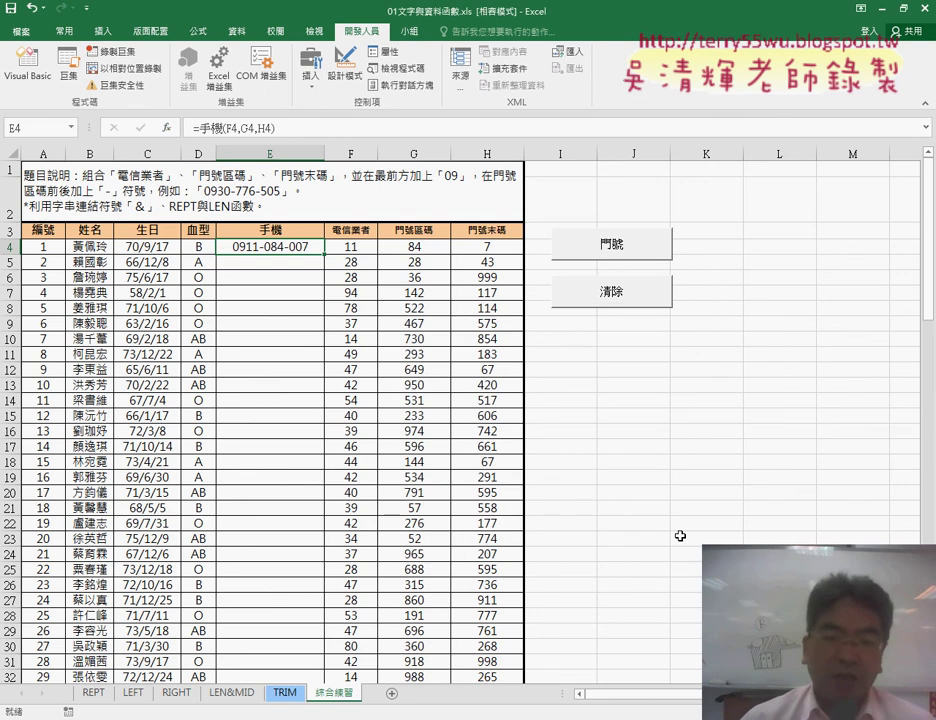
{"action": "double_click", "coordinate": [325, 255]}
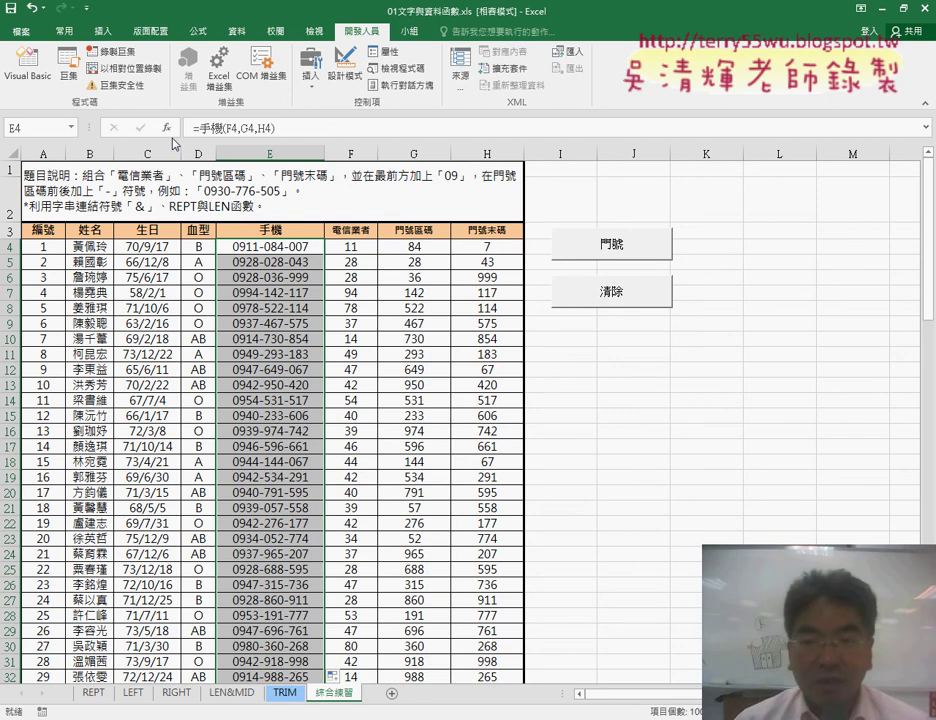
Test the 清除 and 門號 buttons, then delete everything in the 手機 column
{"action": "left_click", "coordinate": [645, 293]}
{"action": "left_click", "coordinate": [635, 253]}
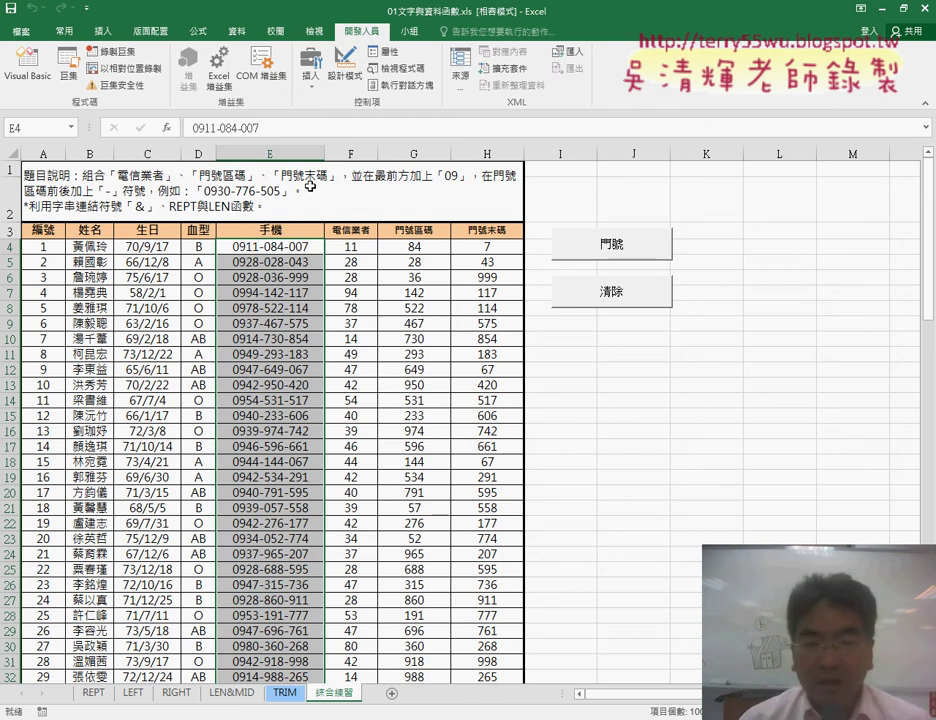
{"action": "key", "text": "Delete"}
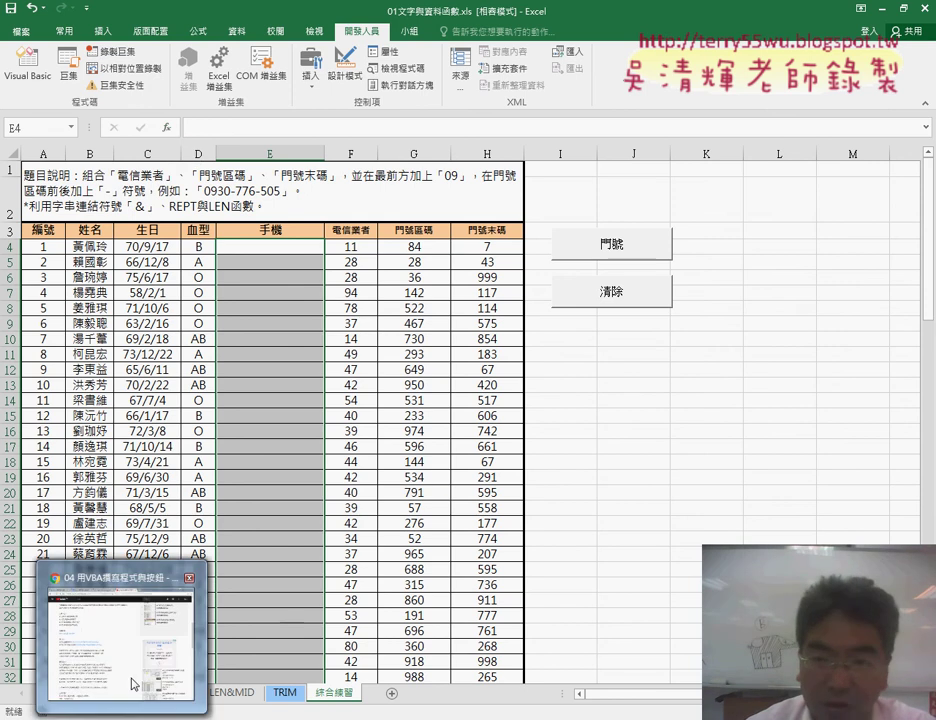
Close the YouTube lesson tab in Chrome, returning to the VBA03 course announcement
{"action": "left_click", "coordinate": [130, 675]}
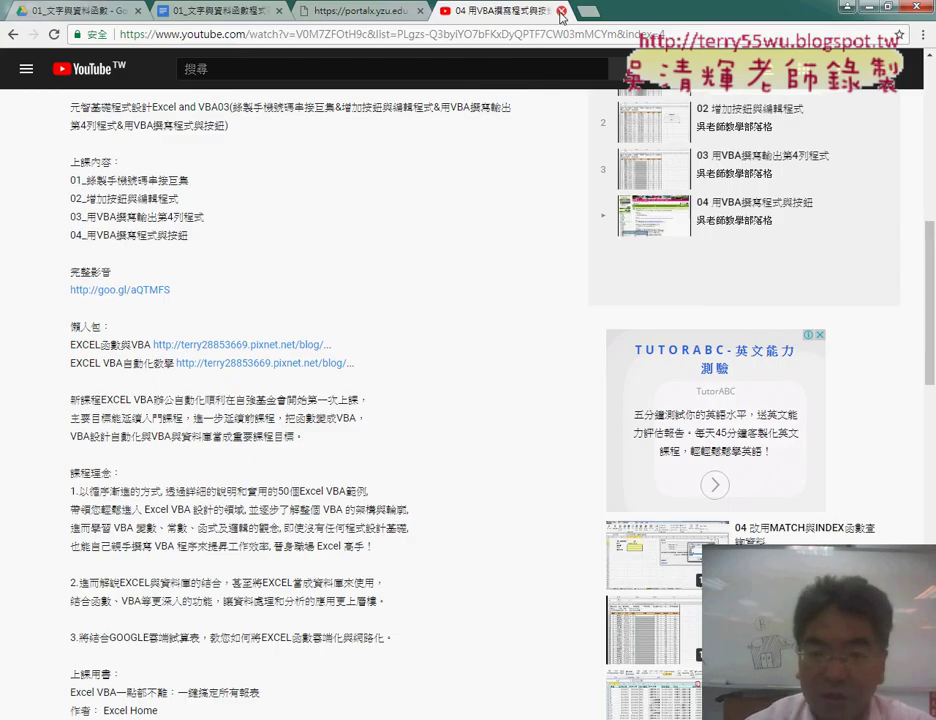
{"action": "key", "text": "ctrl+w"}
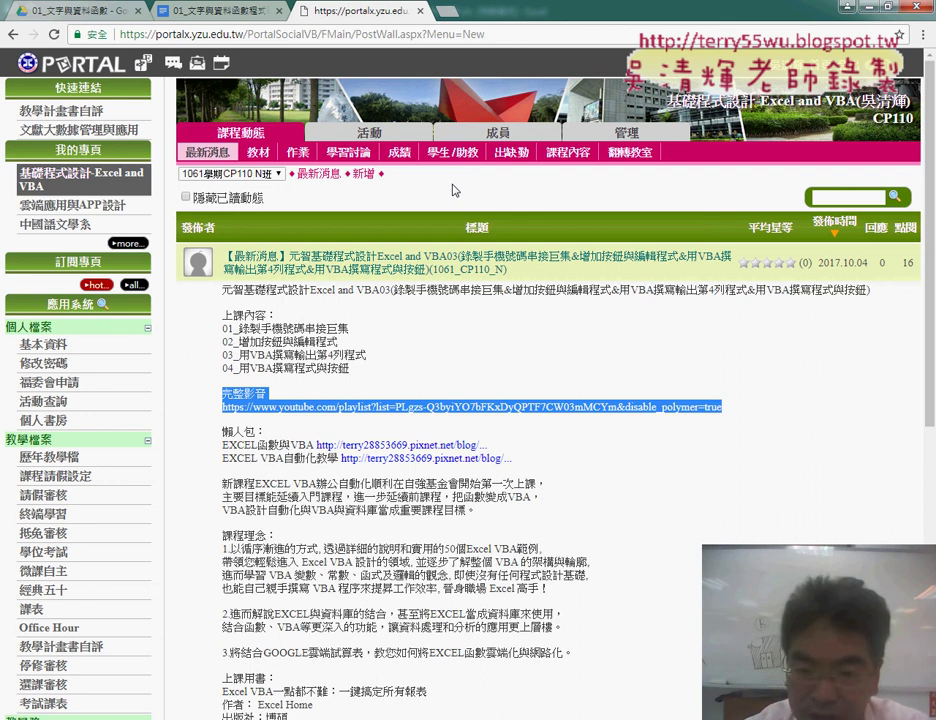